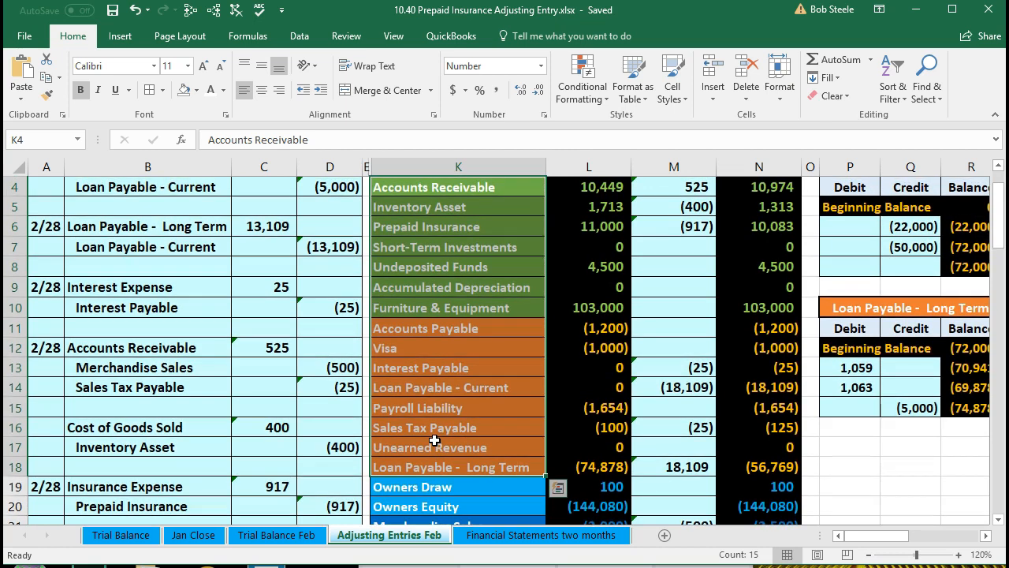
Step: Fill the narrow cell E9 beside the Accumulated Depreciation account with yellow
{"action": "scroll", "coordinate": [435, 439], "scroll_direction": "up", "scroll_amount": 1}
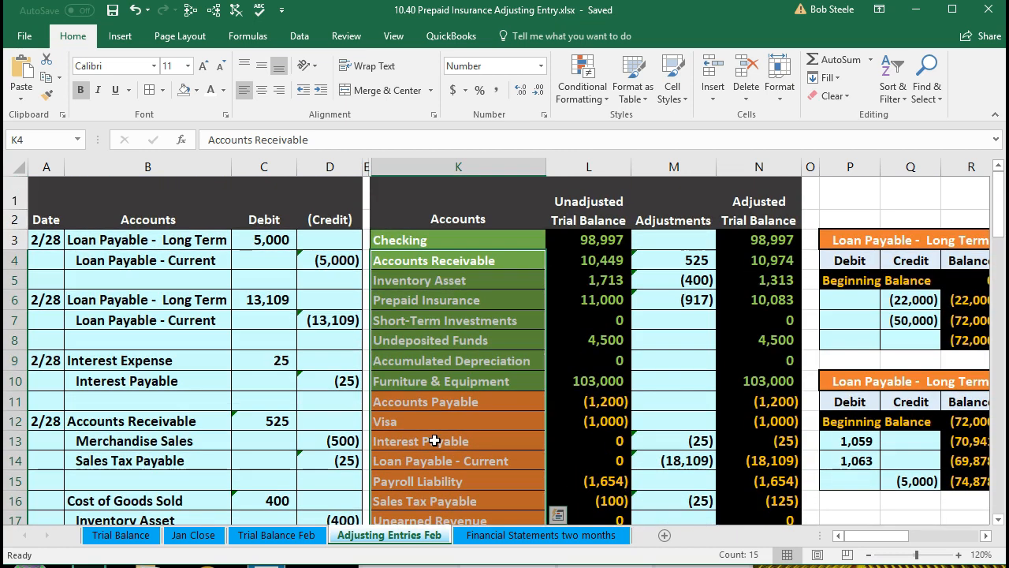
{"action": "left_click", "coordinate": [367, 362]}
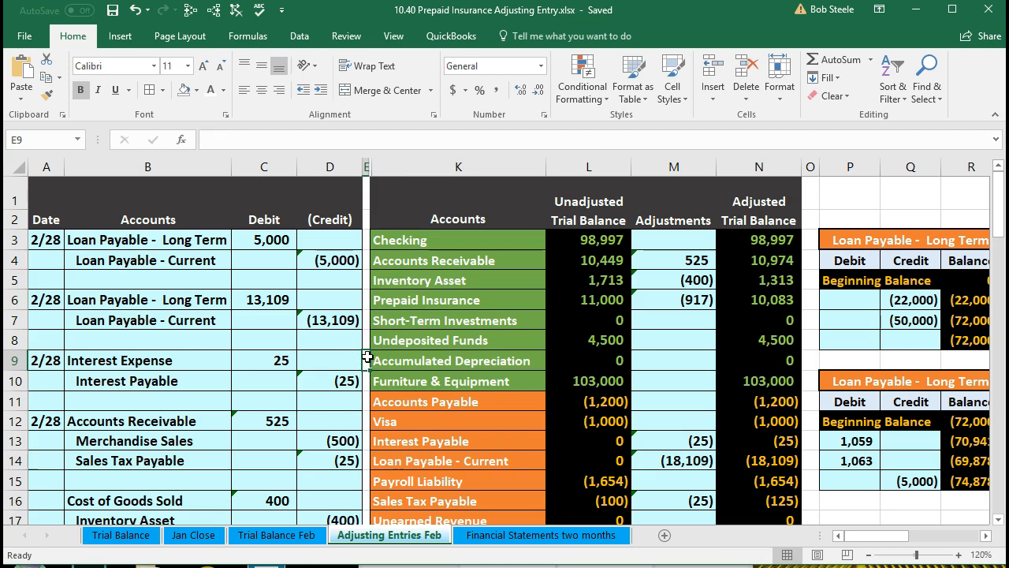
{"action": "right_click", "coordinate": [367, 359]}
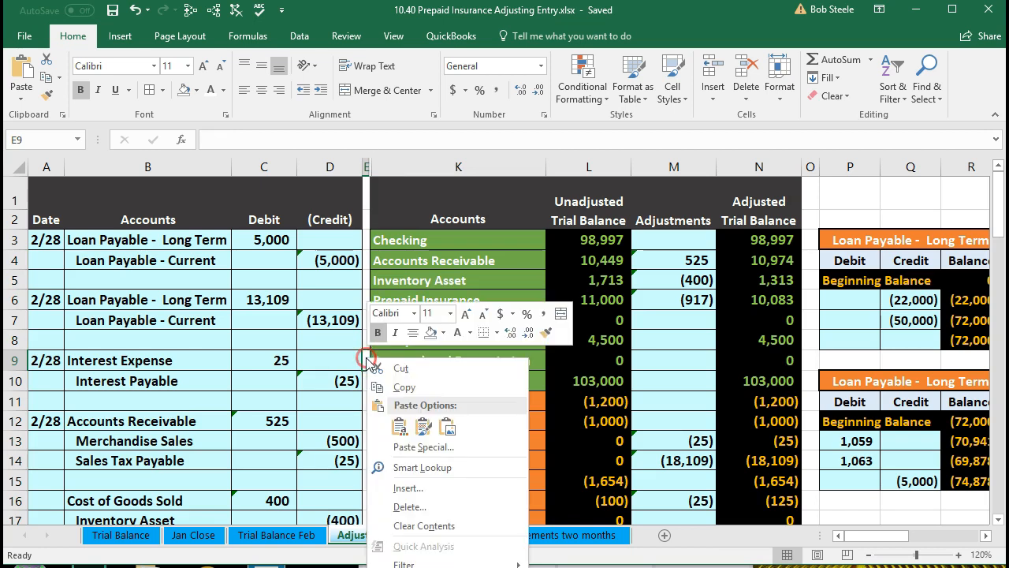
{"action": "left_click", "coordinate": [444, 333]}
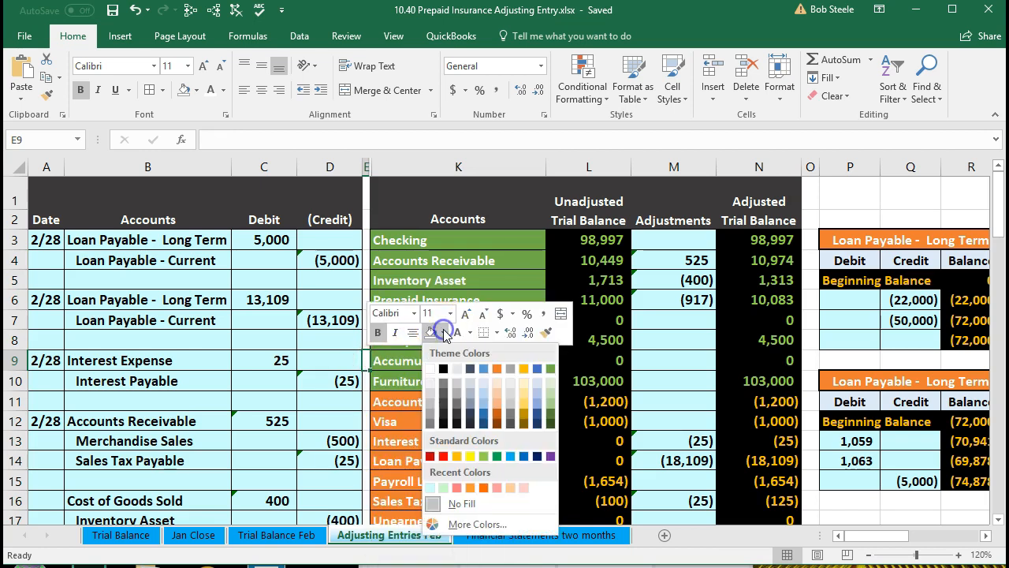
{"action": "left_click", "coordinate": [473, 457]}
{"action": "left_click", "coordinate": [471, 461]}
Step: Mark the Depreciation Expense account among the income and expense rows by filling cell E26 with yellow
{"action": "scroll", "coordinate": [472, 456], "scroll_direction": "down", "scroll_amount": 4}
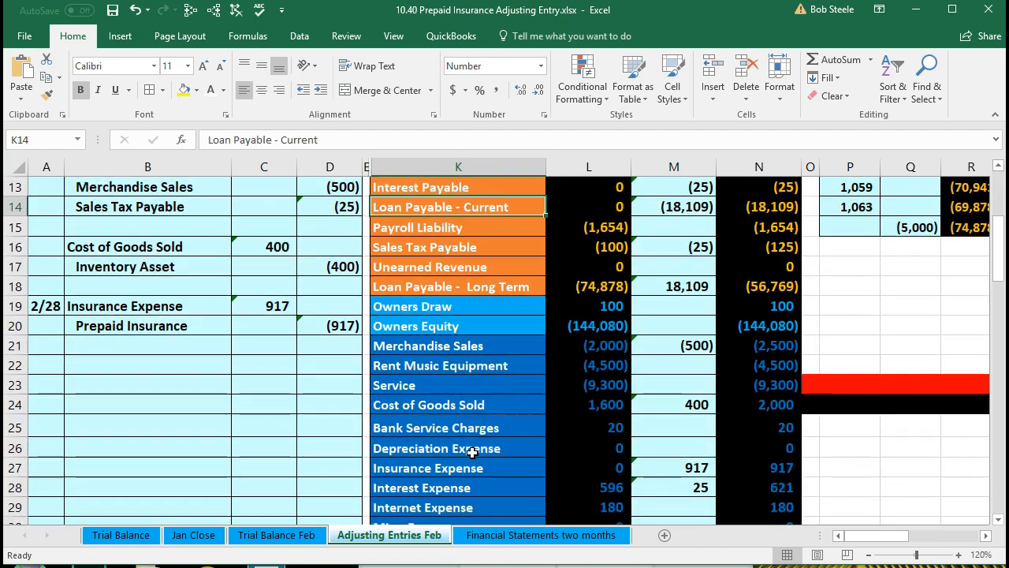
{"action": "scroll", "coordinate": [472, 452], "scroll_direction": "down", "scroll_amount": 1}
{"action": "left_click_drag", "start_coordinate": [429, 286], "coordinate": [450, 482]}
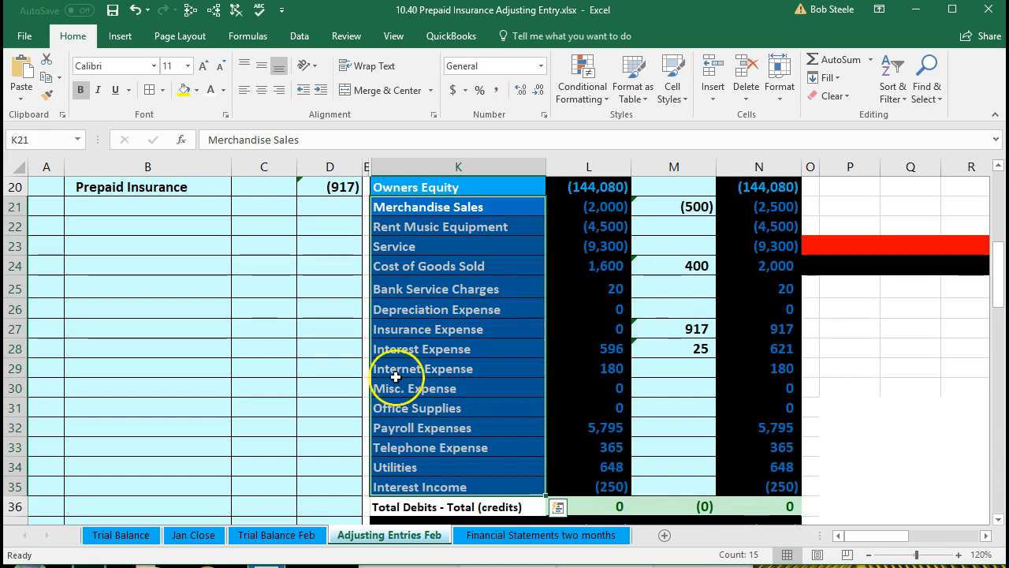
{"action": "left_click", "coordinate": [365, 309]}
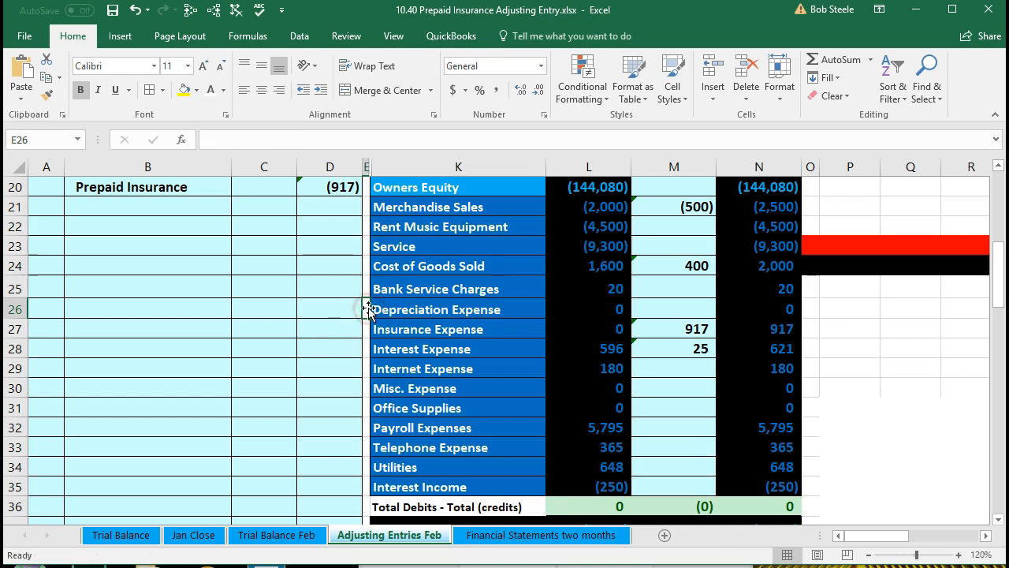
{"action": "right_click", "coordinate": [366, 309]}
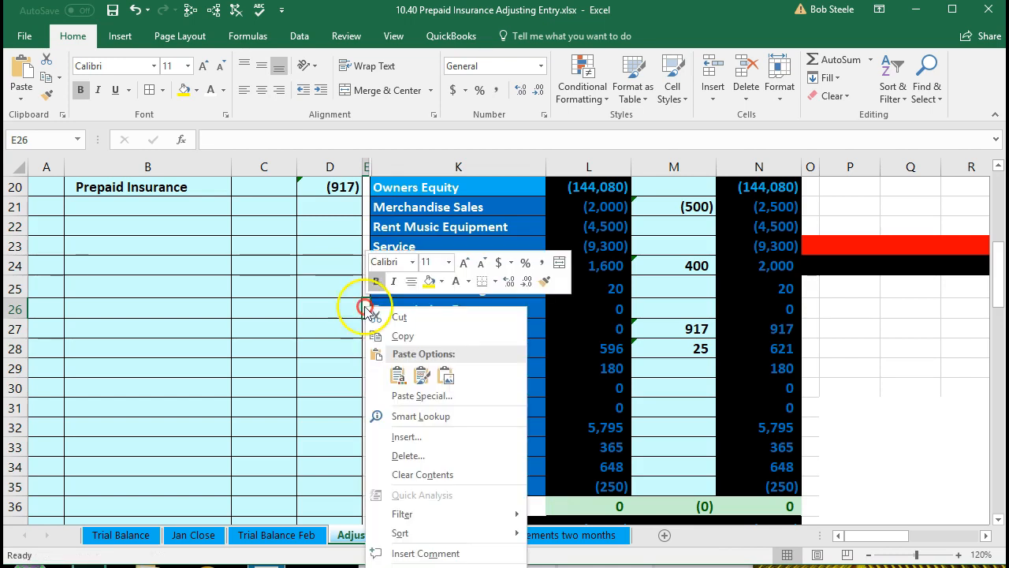
{"action": "left_click", "coordinate": [429, 281]}
{"action": "left_click", "coordinate": [418, 344]}
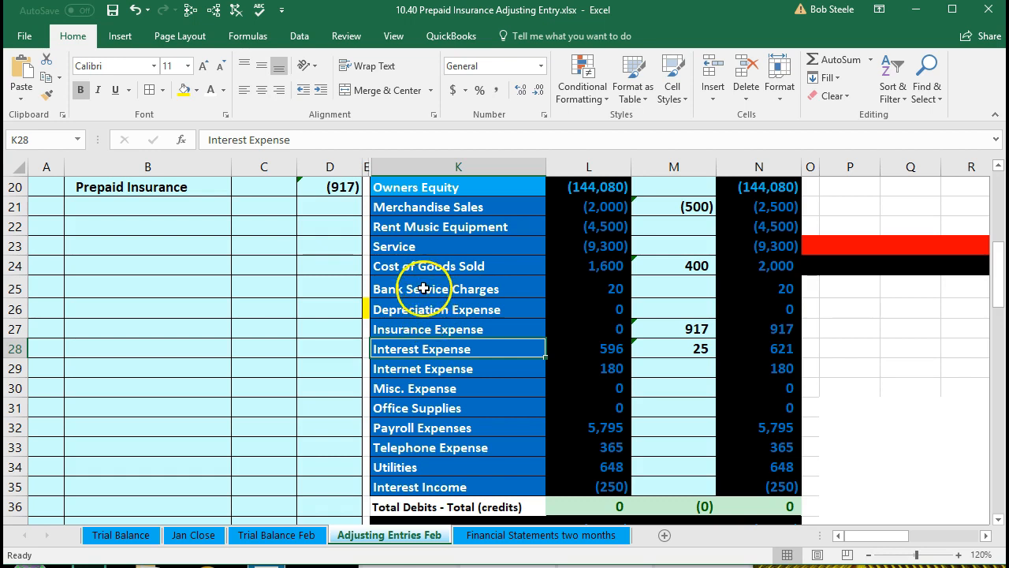
Step: Select the expense rows from Bank Service Charges to Payroll Expenses, and copy the Depreciation Expense account name in K26
{"action": "left_click", "coordinate": [487, 290]}
{"action": "left_click_drag", "start_coordinate": [487, 291], "coordinate": [569, 427]}
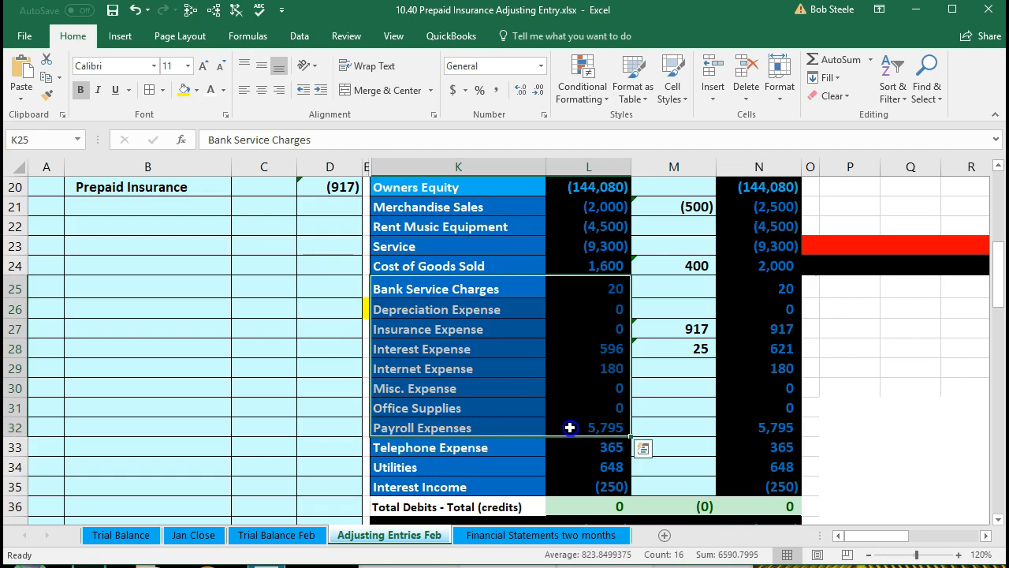
{"action": "left_click", "coordinate": [424, 311]}
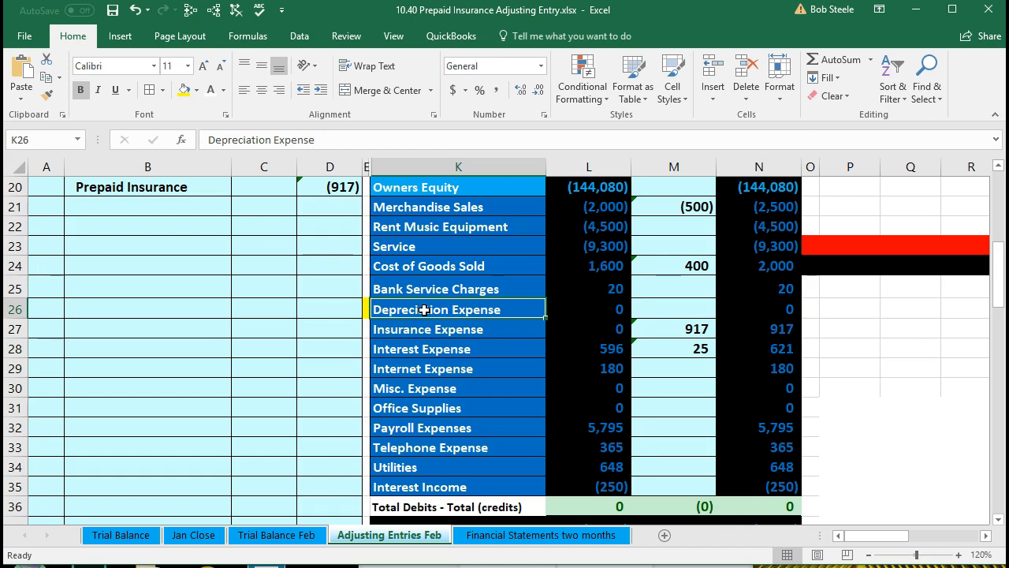
{"action": "right_click", "coordinate": [424, 309]}
{"action": "left_click", "coordinate": [446, 319]}
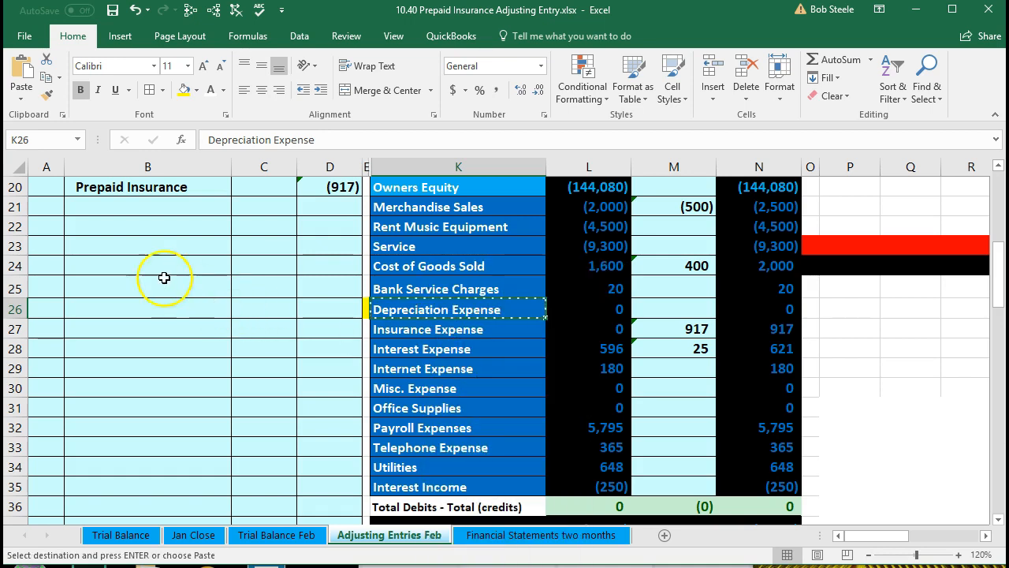
Step: Enter the date 2/28 in A22 for a new adjusting entry below the Prepaid Insurance entry
{"action": "left_click", "coordinate": [47, 225]}
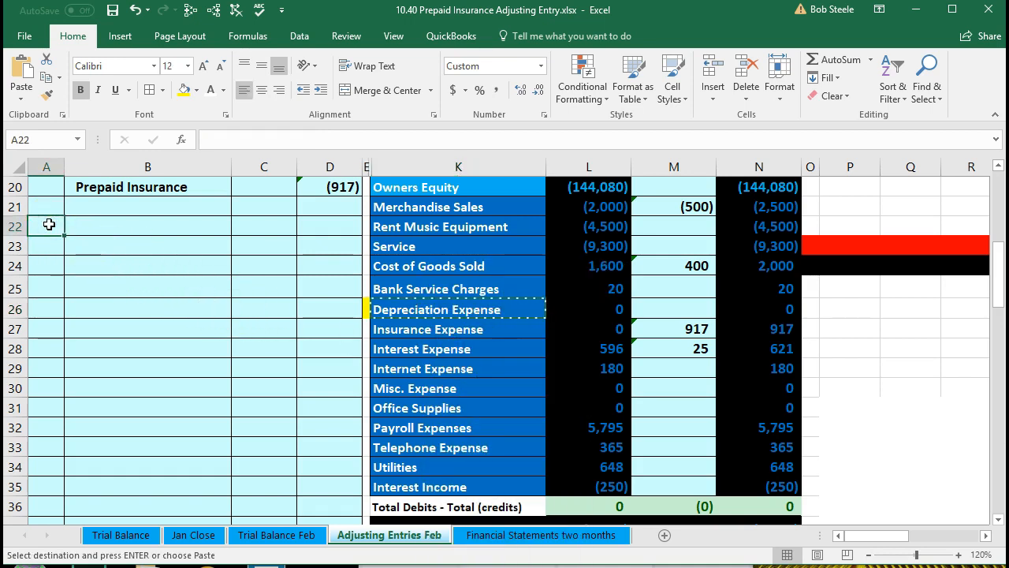
{"action": "scroll", "coordinate": [78, 268], "scroll_direction": "up", "scroll_amount": 1}
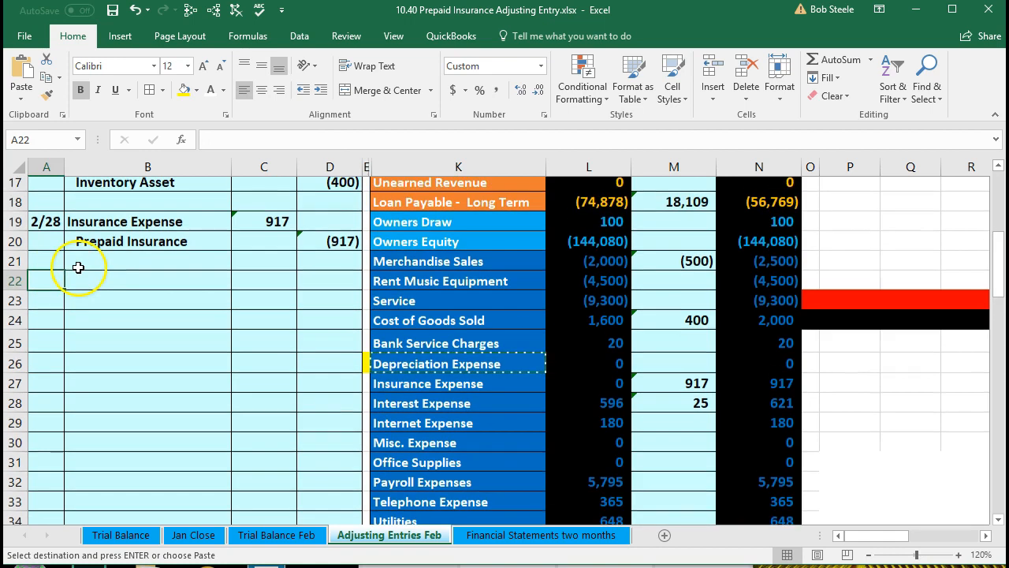
{"action": "key", "text": "Escape"}
{"action": "type", "text": "2/28"}
{"action": "key", "text": "Tab"}
Step: Paste the copied Depreciation Expense account name as values only into B22 and select its debit cell
{"action": "left_click", "coordinate": [119, 287]}
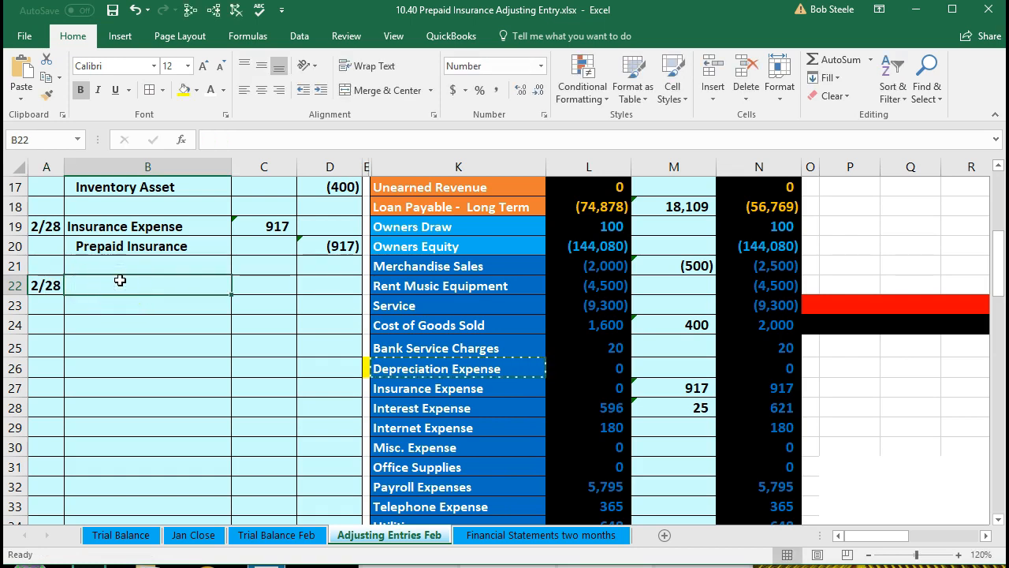
{"action": "right_click", "coordinate": [119, 280]}
{"action": "left_click", "coordinate": [178, 347]}
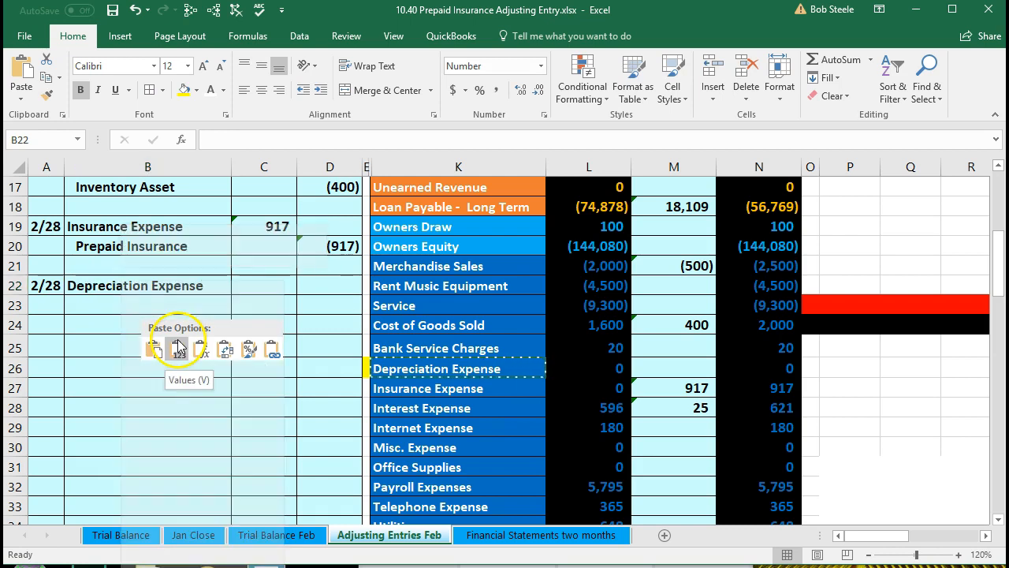
{"action": "left_click", "coordinate": [178, 347]}
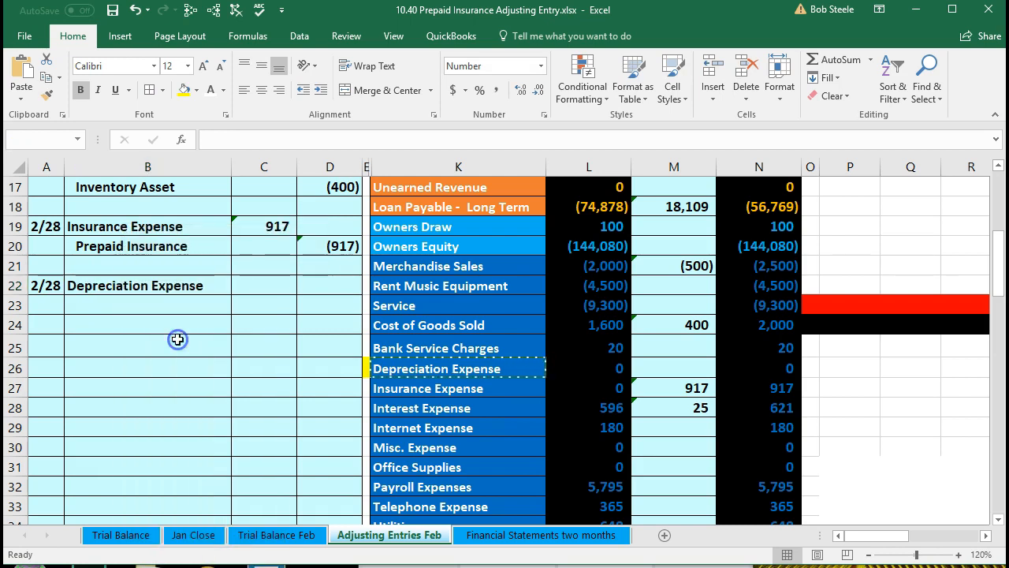
{"action": "left_click", "coordinate": [251, 293]}
Step: Copy the Accumulated Depreciation account name from K9 into B23 as values only and indent it as the credit account
{"action": "scroll", "coordinate": [391, 370], "scroll_direction": "up", "scroll_amount": 2}
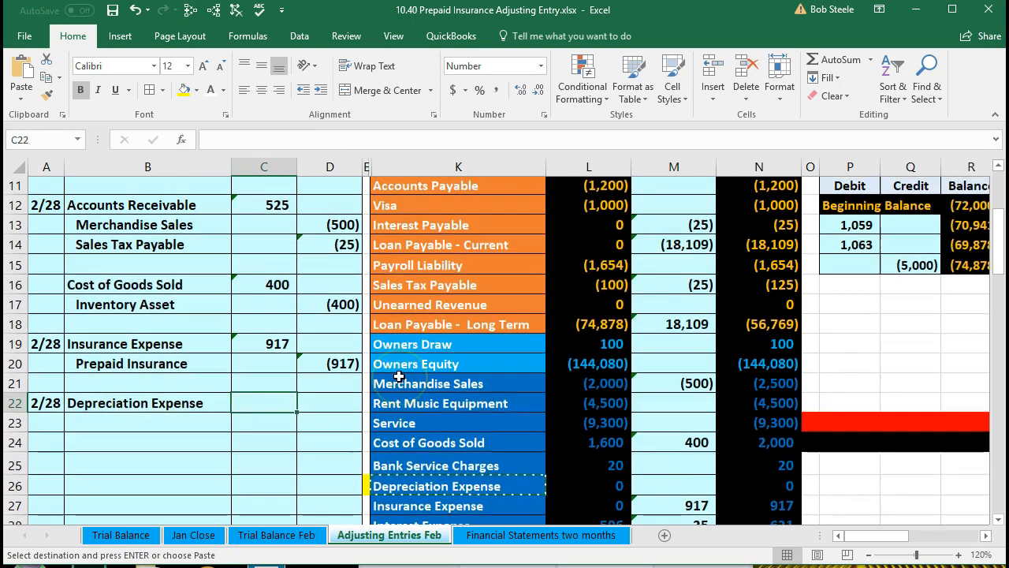
{"action": "scroll", "coordinate": [400, 377], "scroll_direction": "up", "scroll_amount": 1}
{"action": "left_click", "coordinate": [406, 212]}
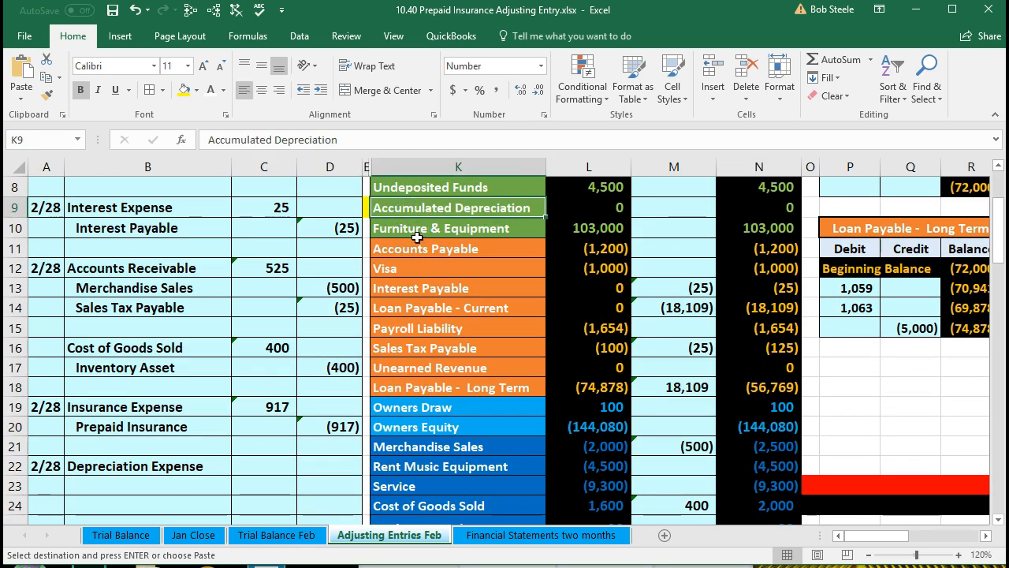
{"action": "left_click", "coordinate": [434, 205]}
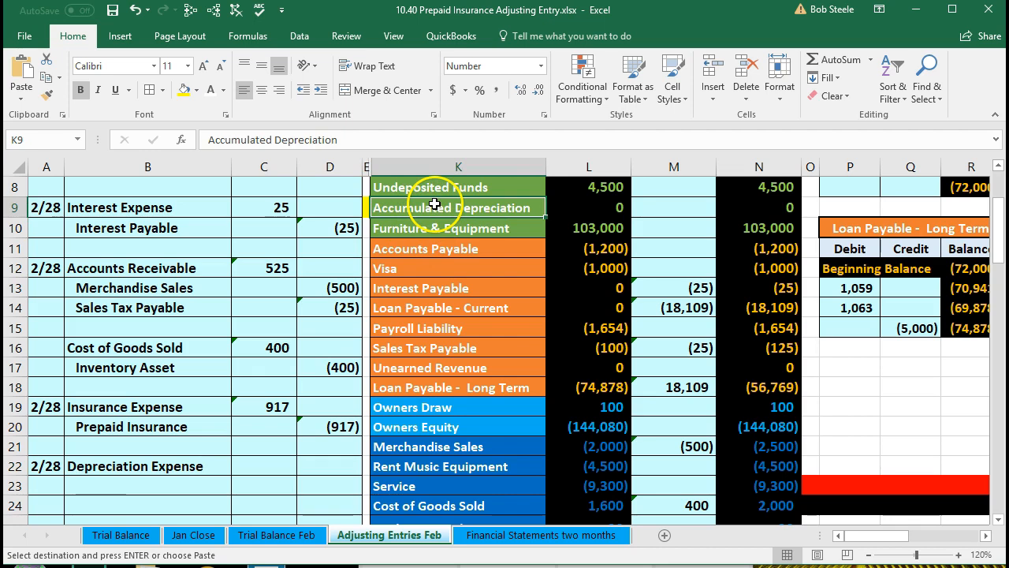
{"action": "right_click", "coordinate": [434, 205]}
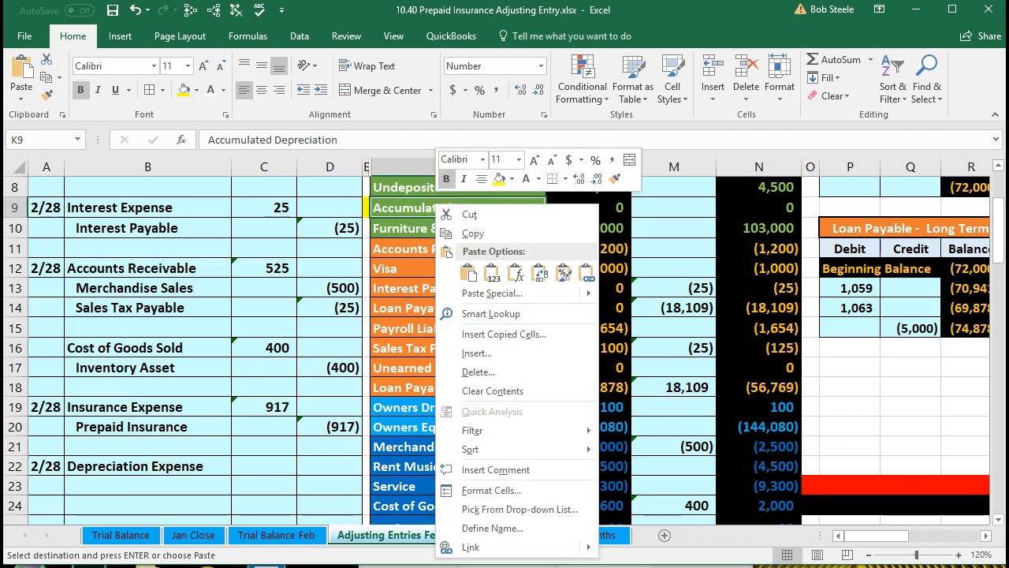
{"action": "left_click", "coordinate": [453, 232]}
{"action": "left_click", "coordinate": [144, 488]}
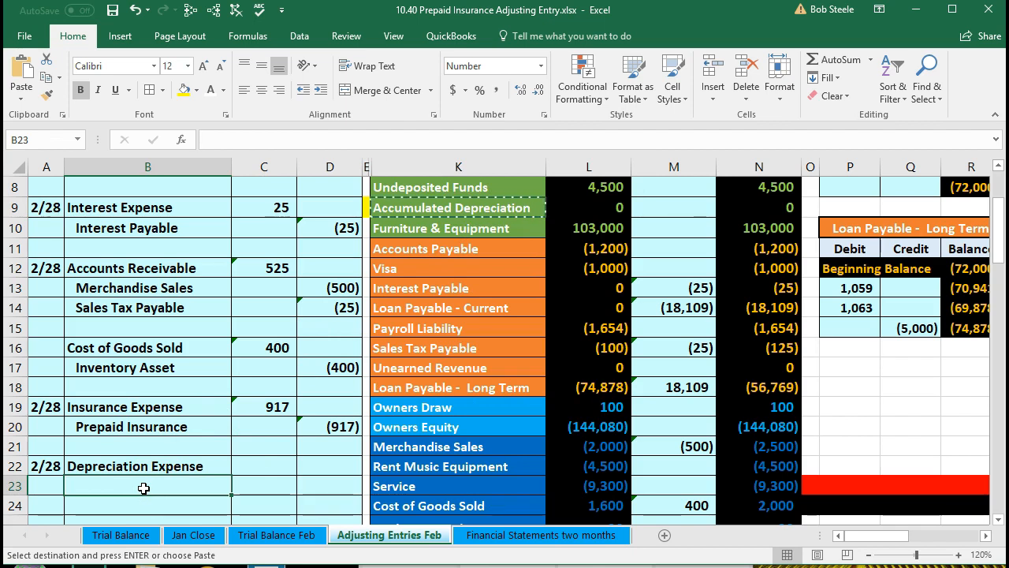
{"action": "right_click", "coordinate": [144, 487]}
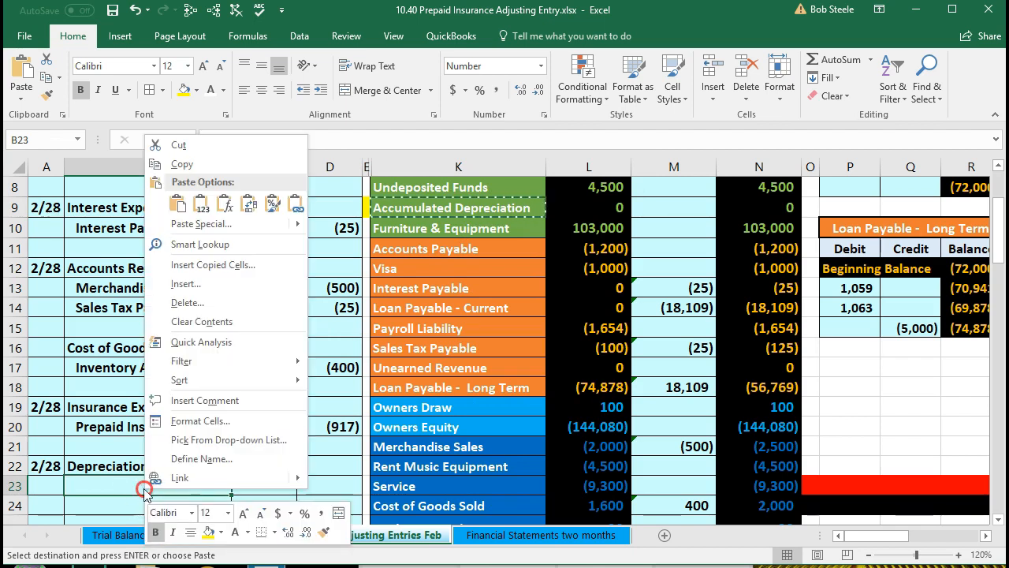
{"action": "left_click", "coordinate": [202, 207]}
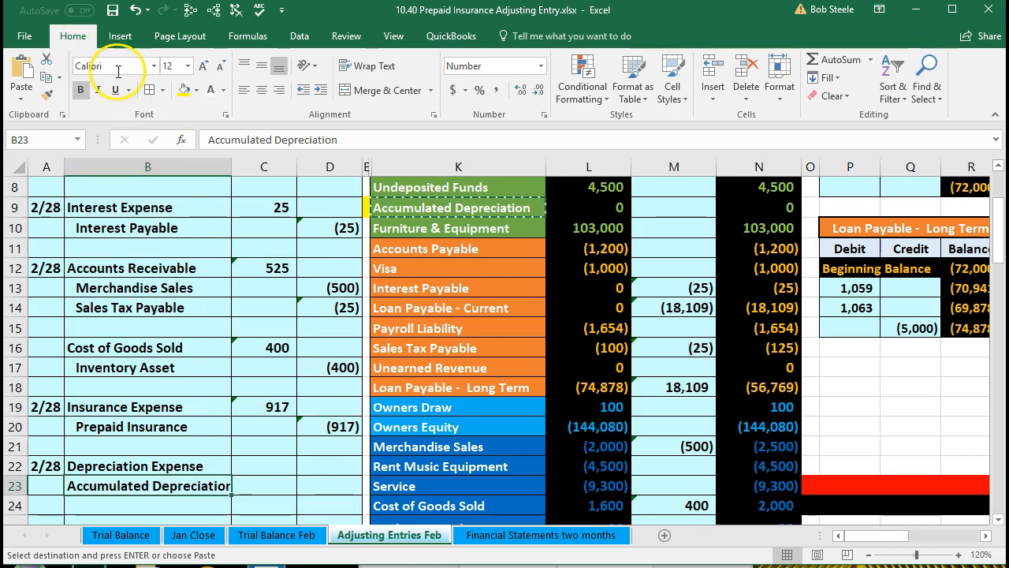
{"action": "left_click", "coordinate": [321, 92]}
Step: Examine the Furniture & Equipment and Accumulated Depreciation rows of the trial balance, including their adjustment cells
{"action": "scroll", "coordinate": [318, 333], "scroll_direction": "down", "scroll_amount": 2}
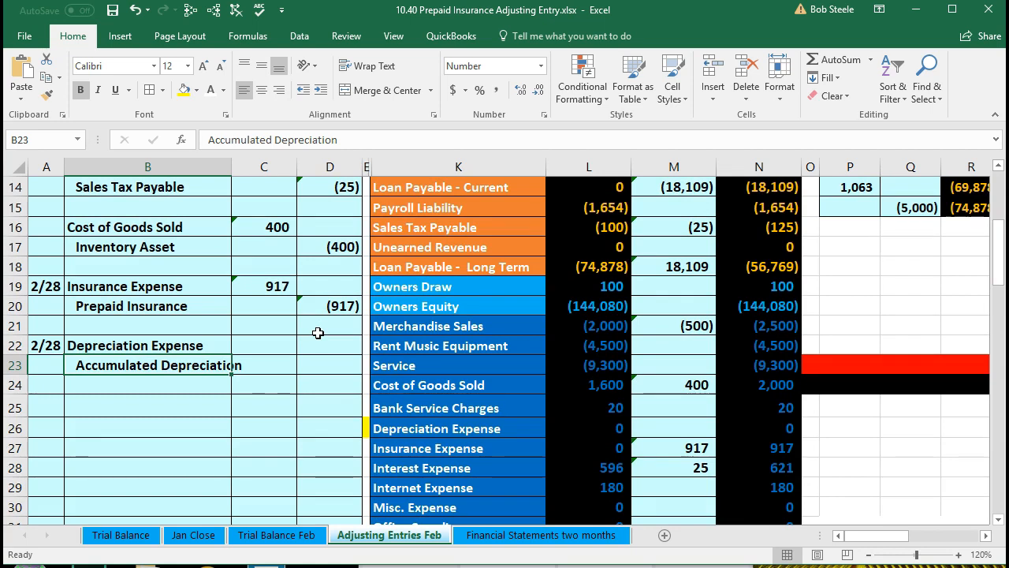
{"action": "scroll", "coordinate": [318, 333], "scroll_direction": "up", "scroll_amount": 3}
{"action": "left_click_drag", "start_coordinate": [386, 288], "coordinate": [734, 297]}
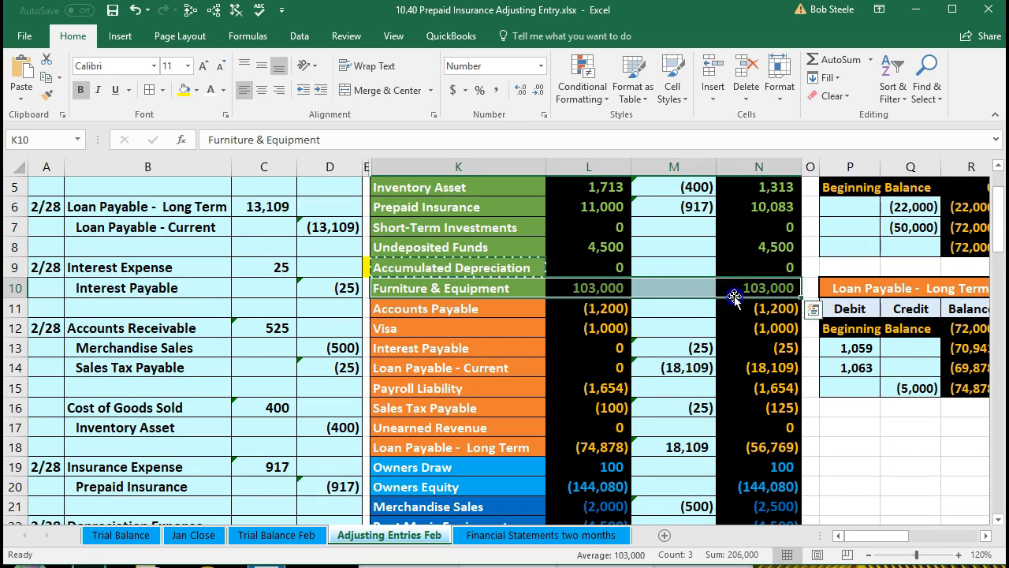
{"action": "scroll", "coordinate": [713, 386], "scroll_direction": "up", "scroll_amount": 1}
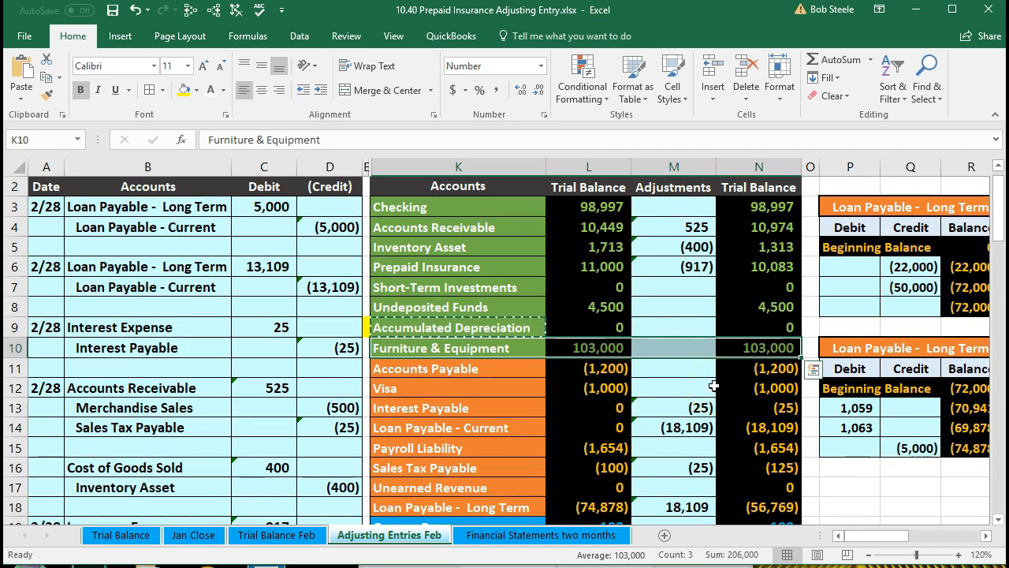
{"action": "left_click", "coordinate": [688, 346]}
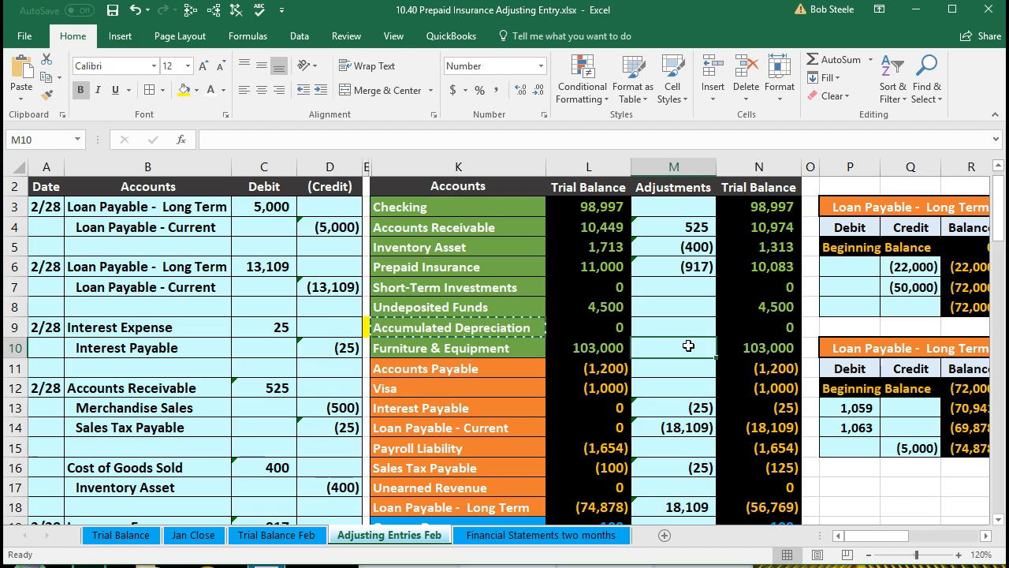
{"action": "left_click", "coordinate": [682, 340]}
{"action": "left_click", "coordinate": [674, 328]}
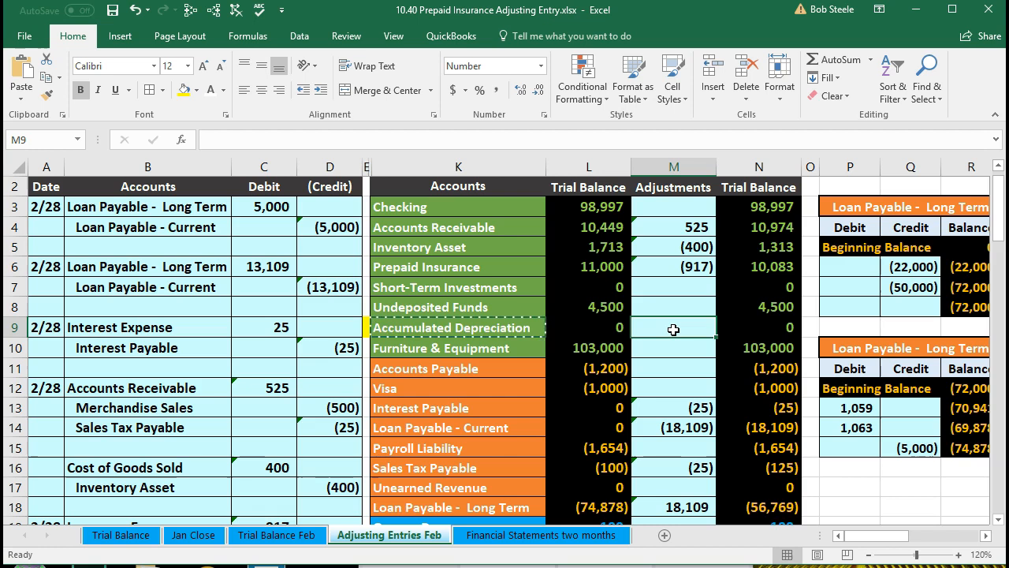
{"action": "left_click", "coordinate": [529, 348]}
{"action": "left_click", "coordinate": [529, 332]}
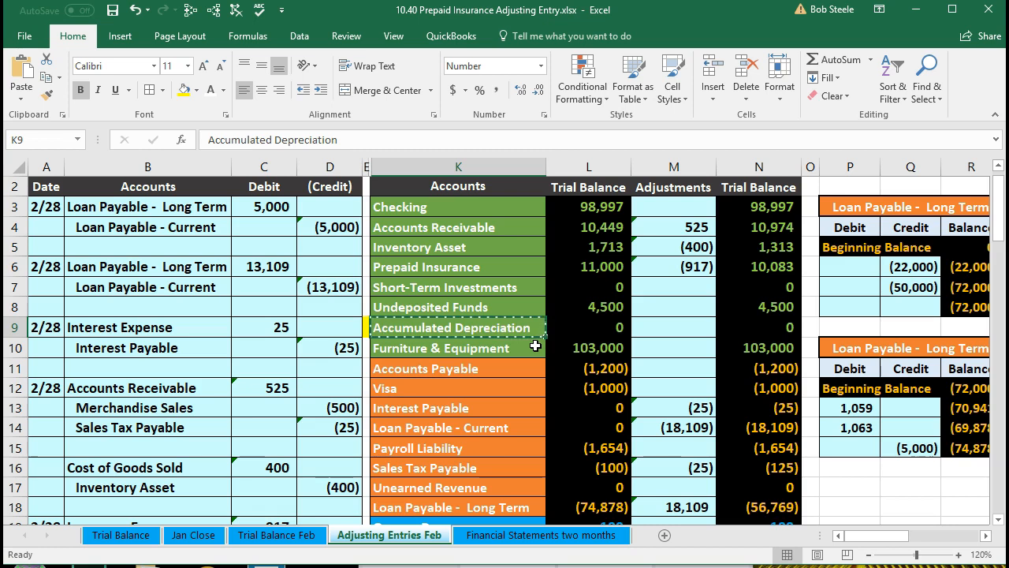
{"action": "scroll", "coordinate": [536, 345], "scroll_direction": "down", "scroll_amount": 4}
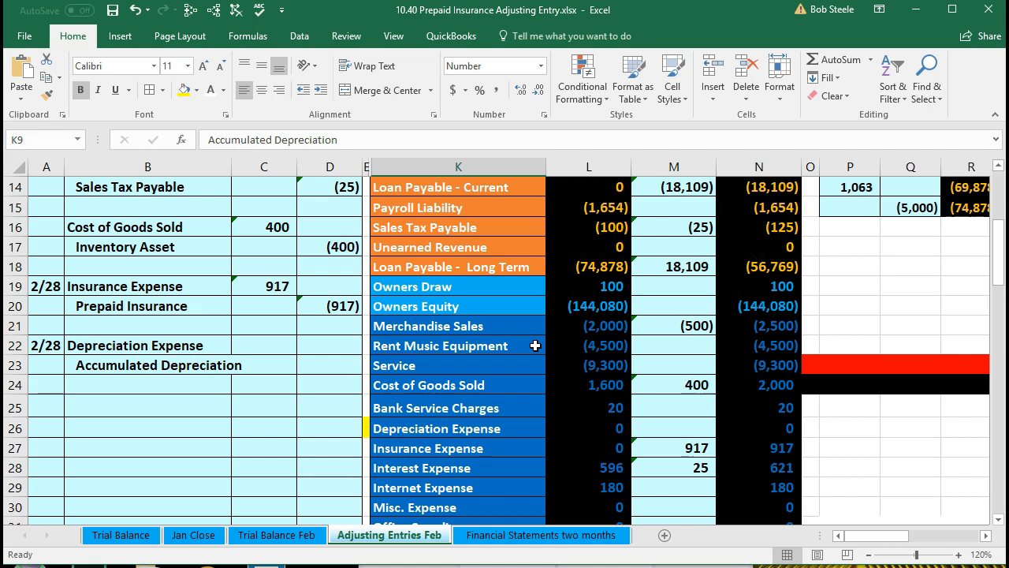
Step: Open the Calculator, clear it, and subtract the 10,000 salvage value from the 103,000 equipment cost
{"action": "key", "text": "XF86Calculator"}
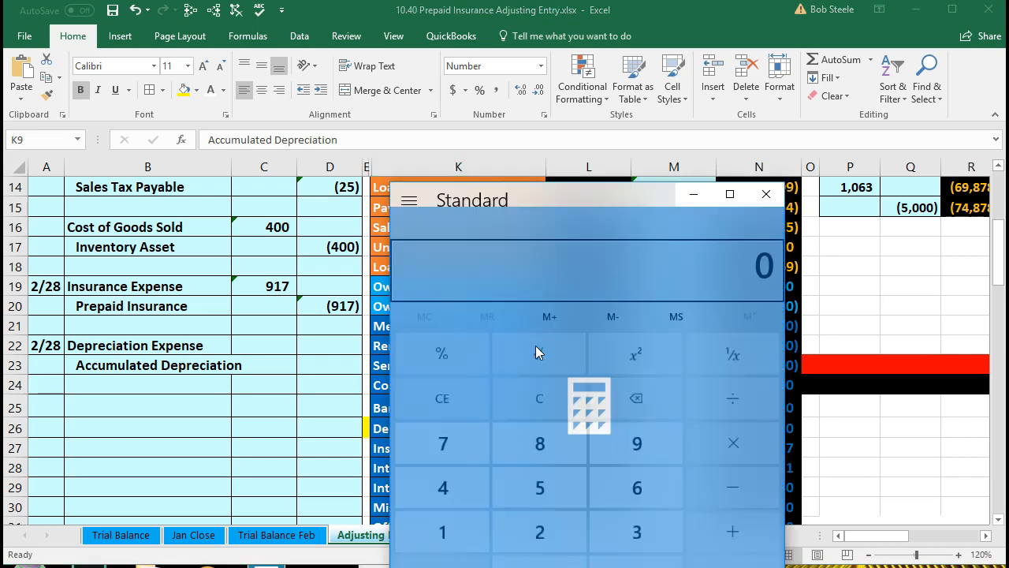
{"action": "left_click", "coordinate": [764, 199]}
{"action": "left_click", "coordinate": [717, 567]}
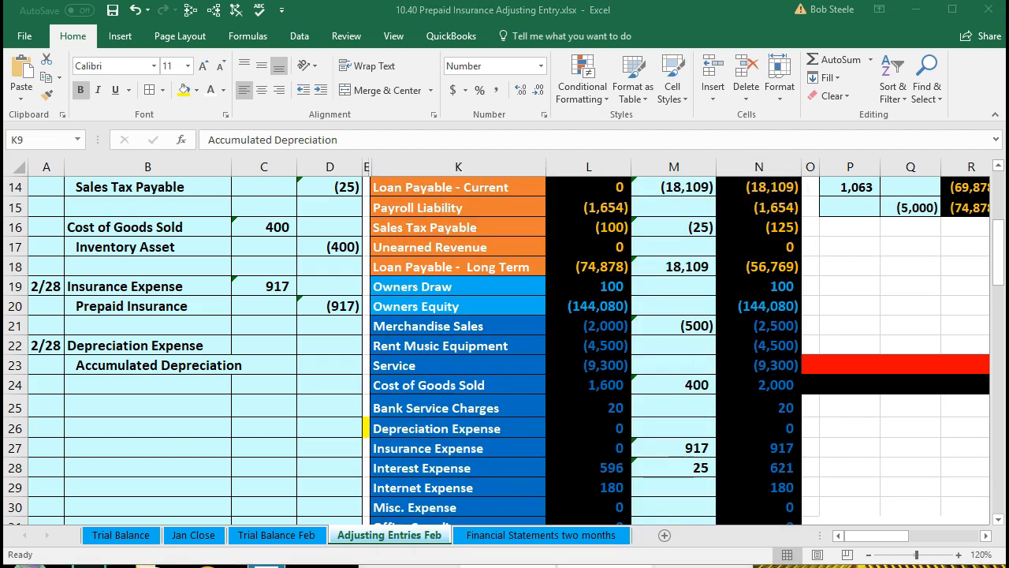
{"action": "left_click", "coordinate": [655, 562]}
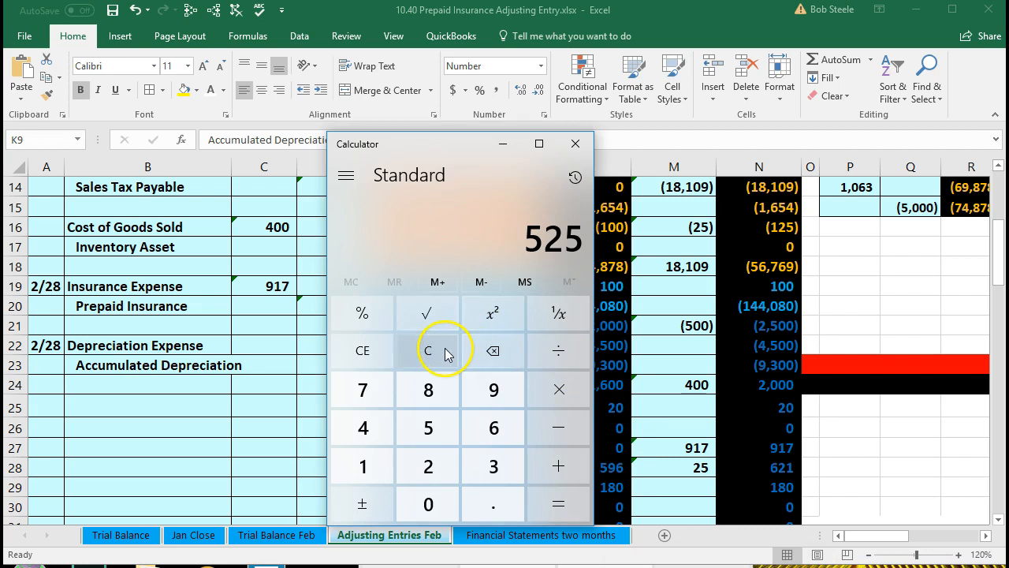
{"action": "left_click", "coordinate": [445, 352]}
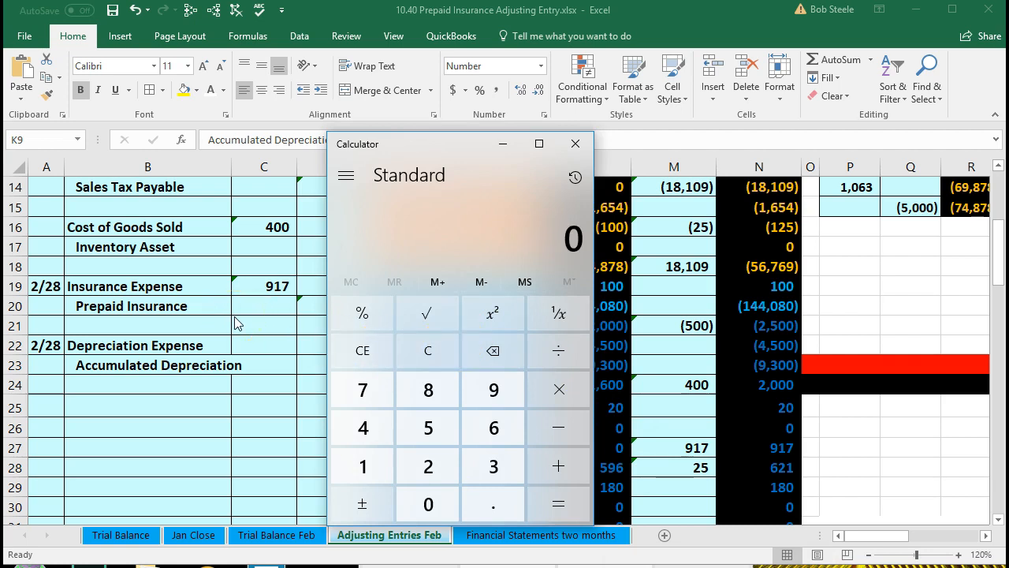
{"action": "type", "text": "1030000"}
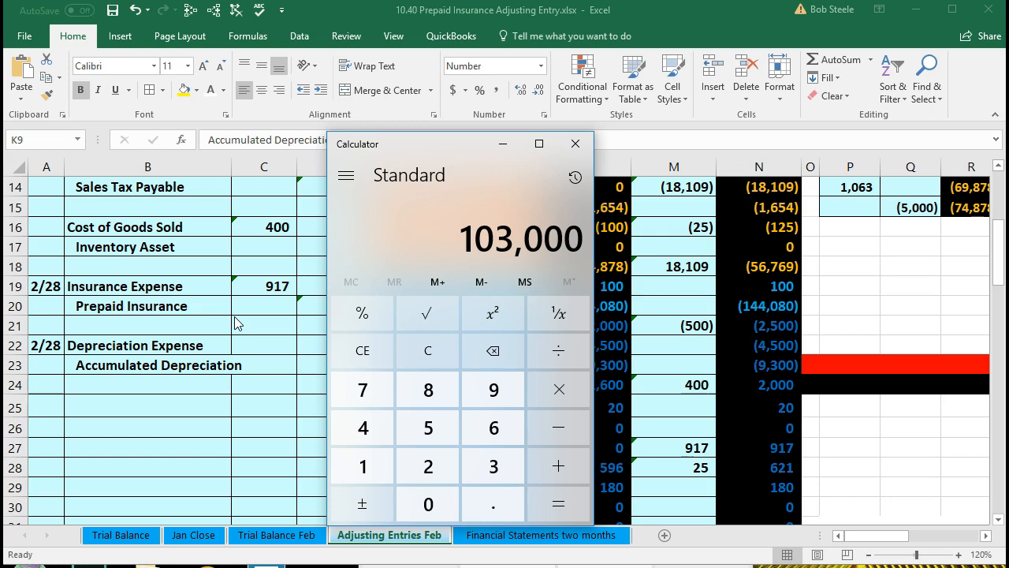
{"action": "key", "text": "minus"}
{"action": "type", "text": "10000"}
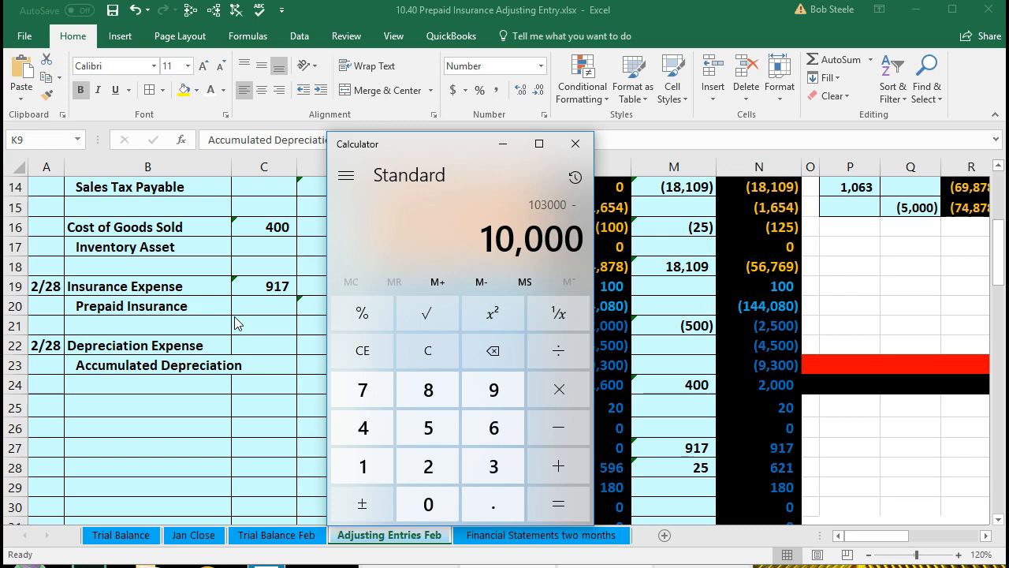
{"action": "key", "text": "Return"}
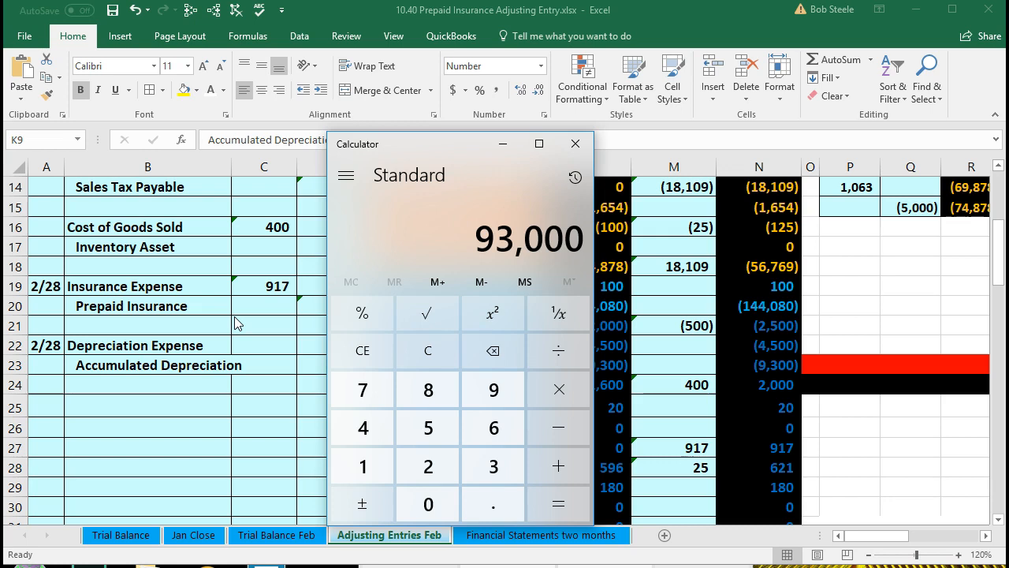
Step: Divide the calculated depreciable amount by 10 years and then by 12 months to work out monthly depreciation
{"action": "key", "text": "slash"}
{"action": "type", "text": "10"}
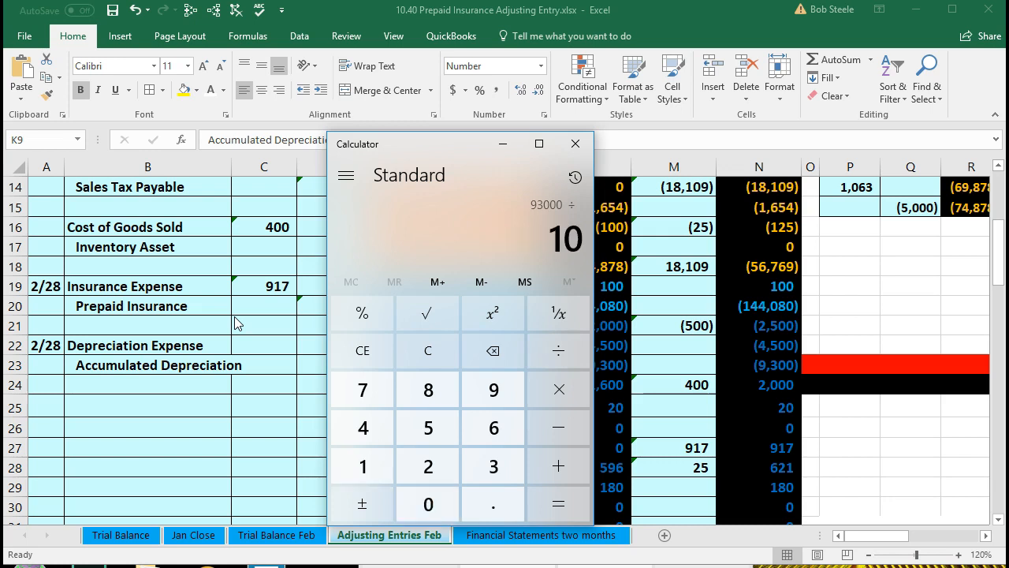
{"action": "key", "text": "Return"}
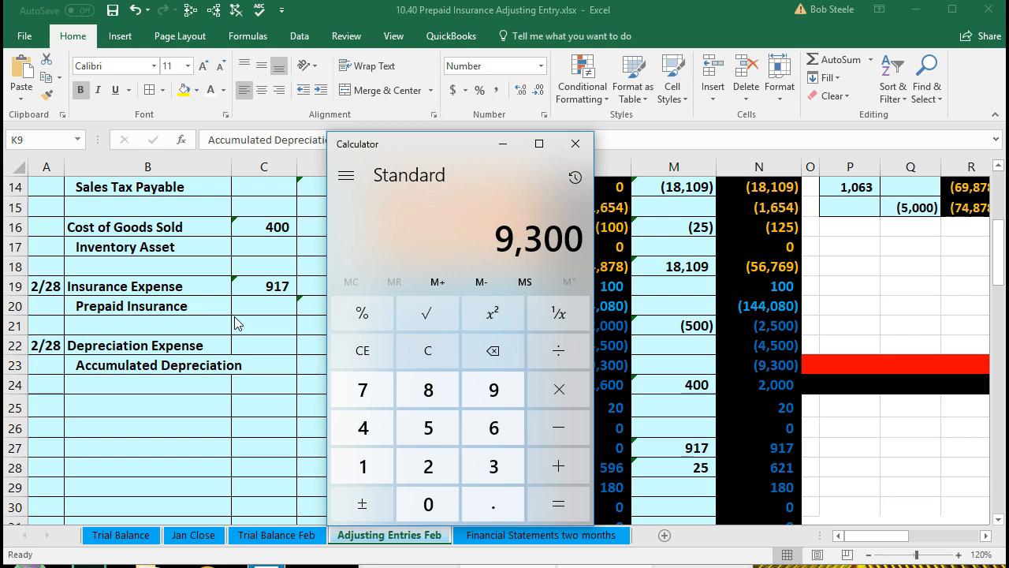
{"action": "key", "text": "slash"}
{"action": "type", "text": "12"}
{"action": "key", "text": "Return"}
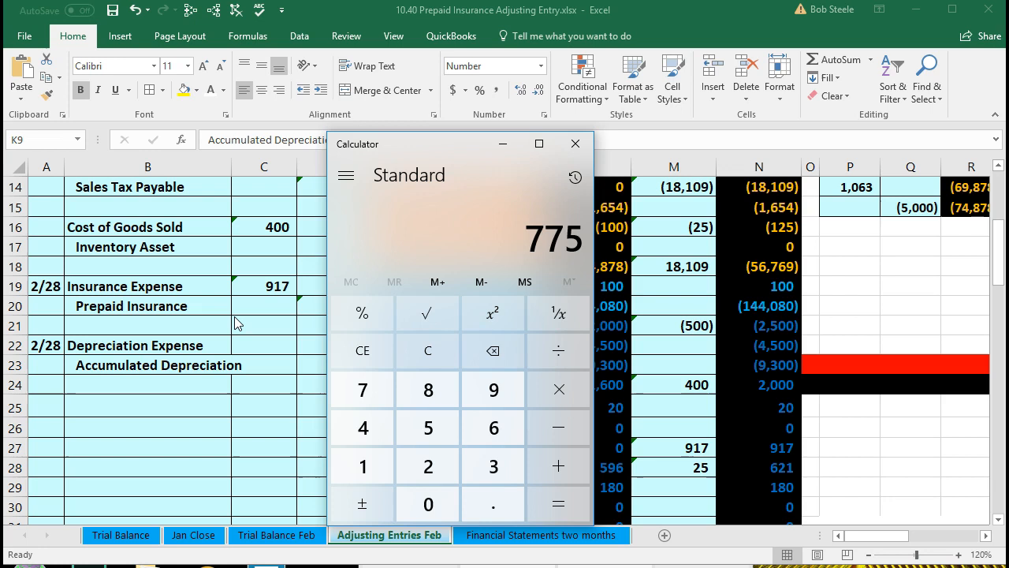
{"action": "left_click", "coordinate": [235, 346]}
{"action": "left_click", "coordinate": [253, 346]}
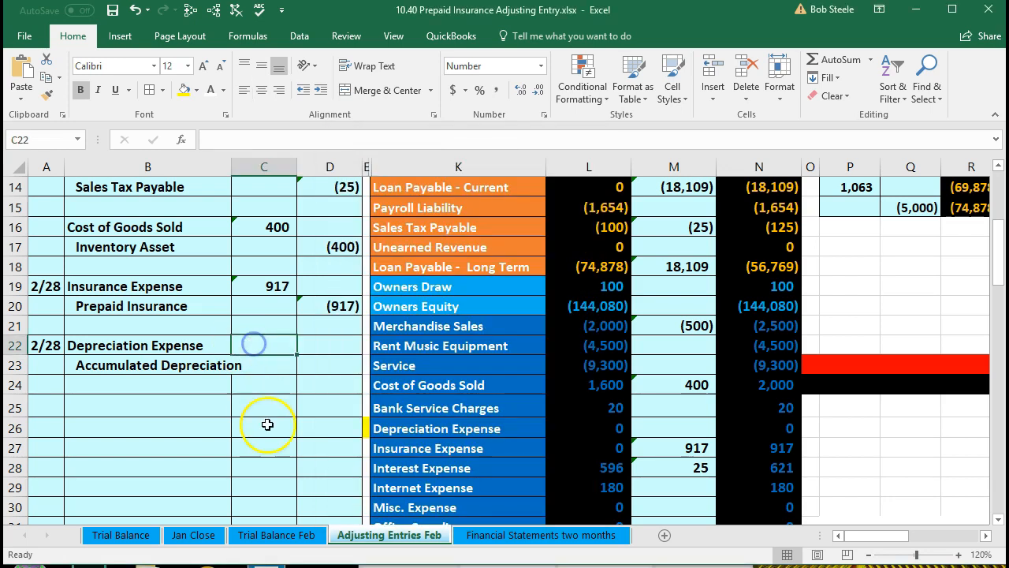
{"action": "scroll", "coordinate": [269, 434], "scroll_direction": "up", "scroll_amount": 1}
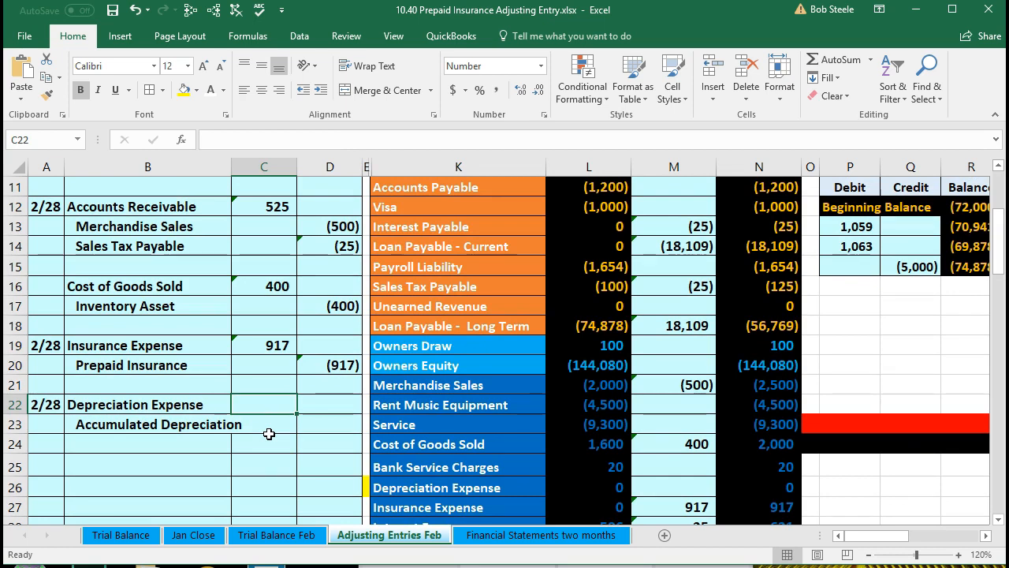
{"action": "type", "text": "="}
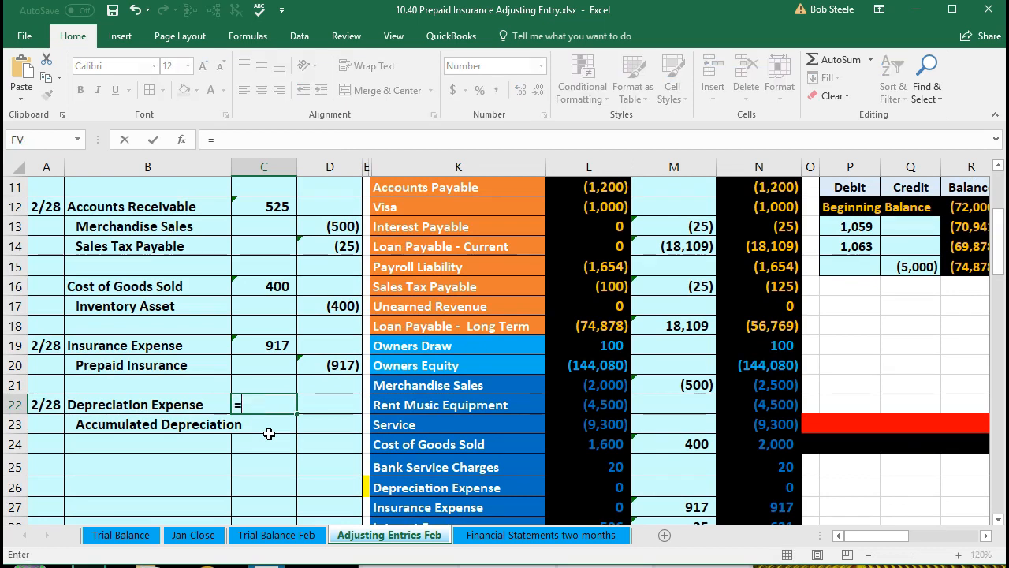
{"action": "scroll", "coordinate": [268, 433], "scroll_direction": "up", "scroll_amount": 1}
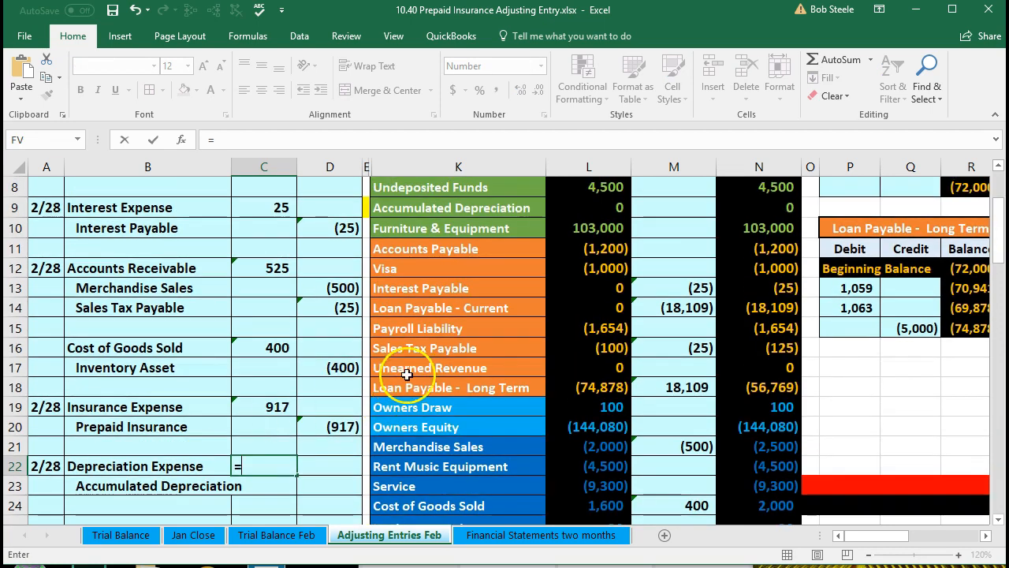
{"action": "type", "text": "103000"}
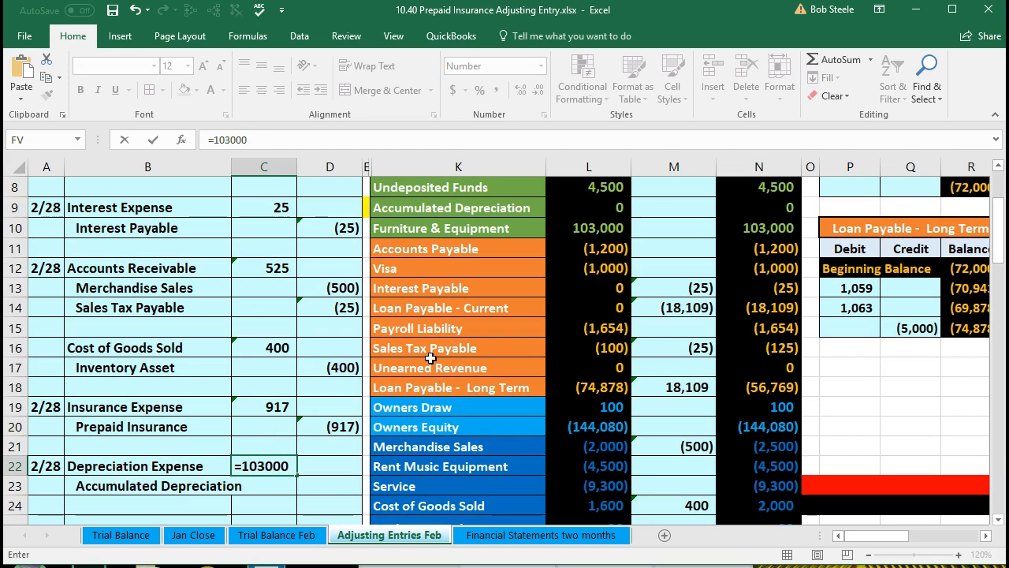
{"action": "type", "text": "-10000"}
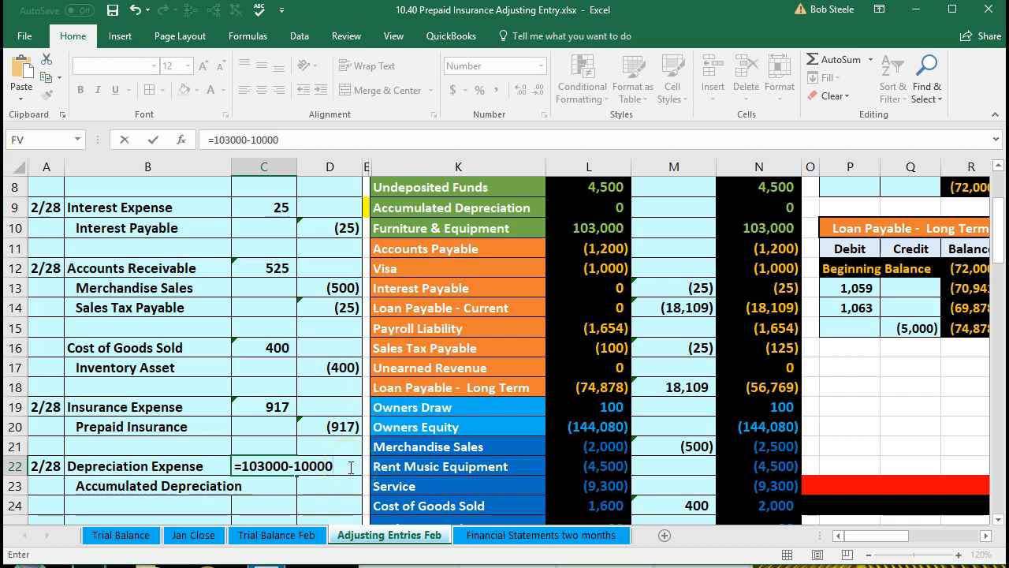
{"action": "left_click", "coordinate": [311, 469]}
{"action": "left_click", "coordinate": [305, 470]}
{"action": "left_click", "coordinate": [237, 471]}
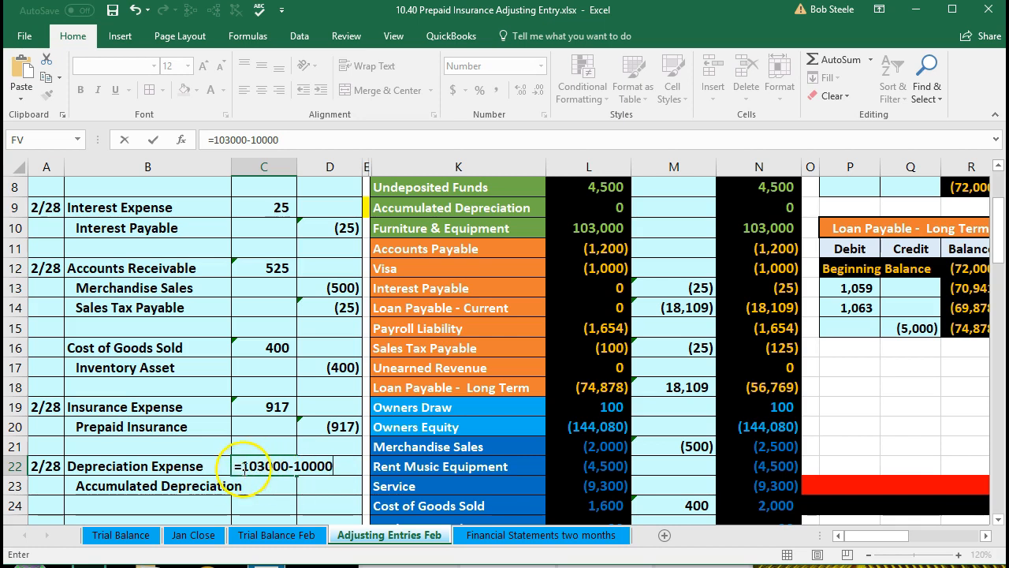
{"action": "type", "text": "("}
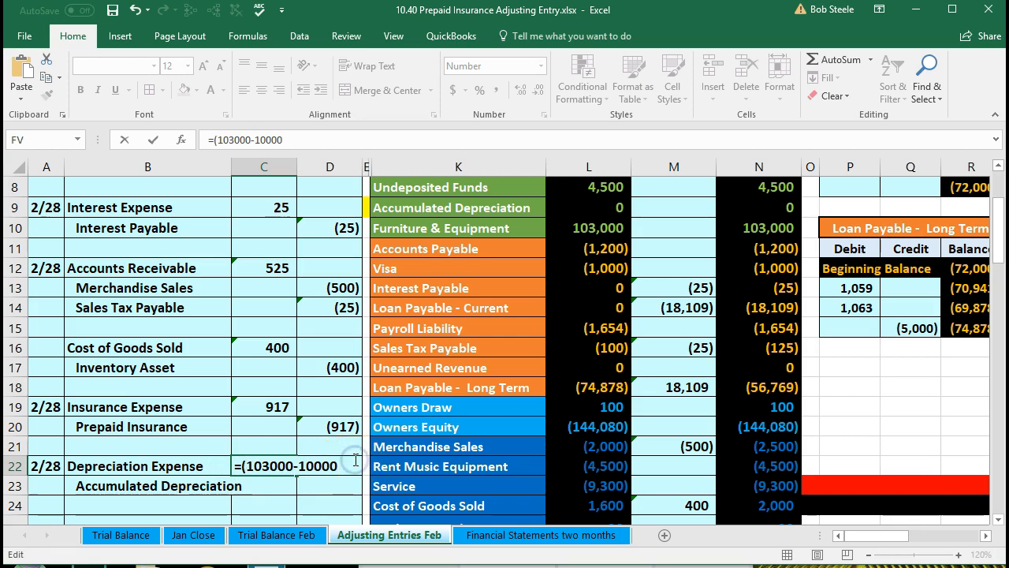
{"action": "type", "text": ")/10"}
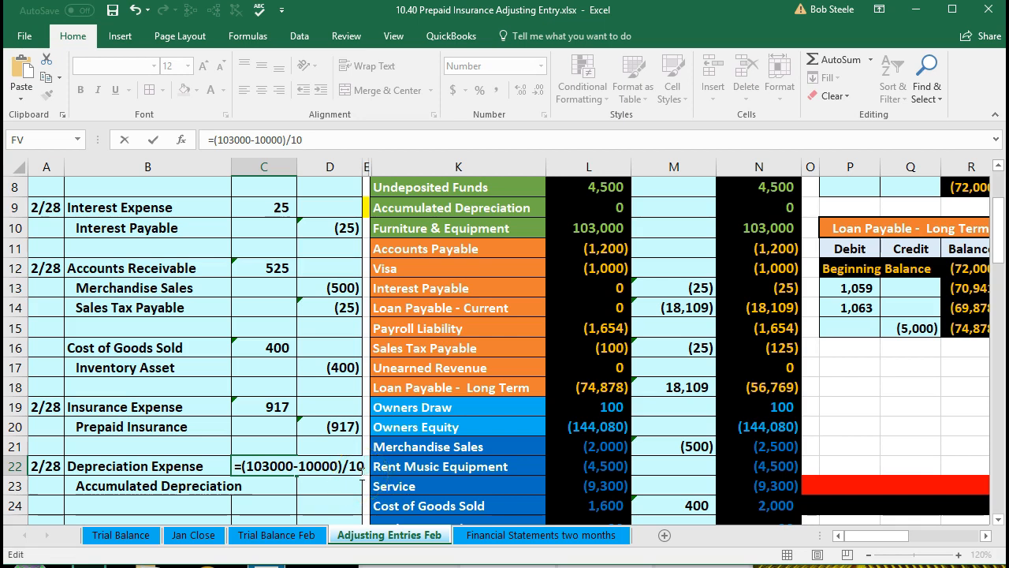
{"action": "type", "text": "/12"}
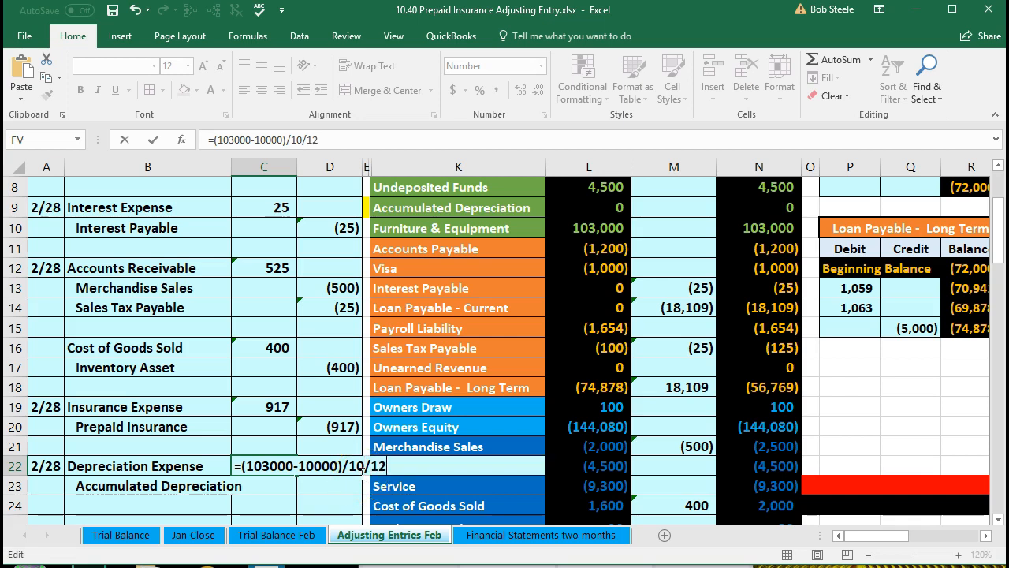
{"action": "key", "text": "Return"}
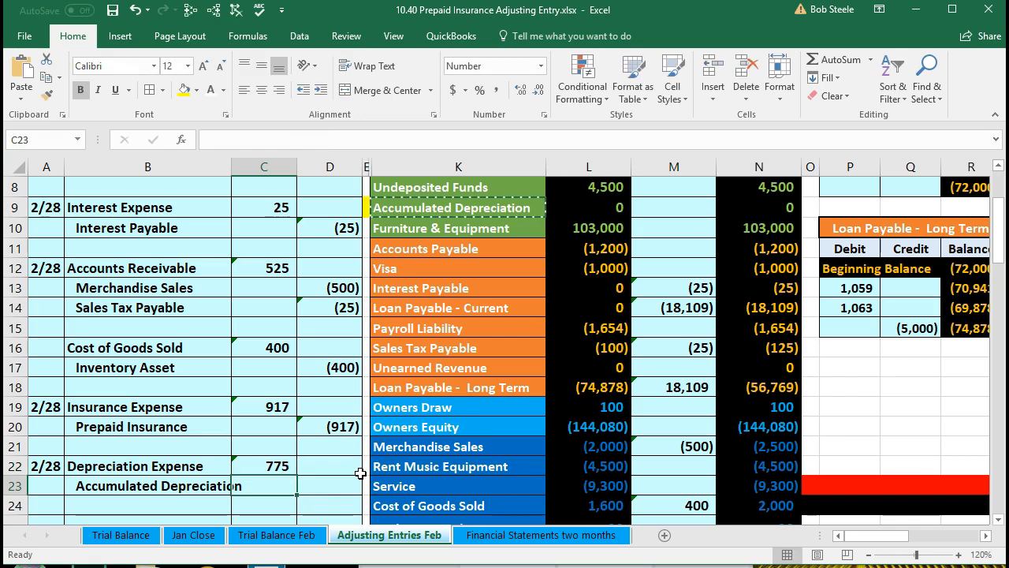
Step: Enter the Accumulated Depreciation credit in D23 as the negative of the debit in C22
{"action": "left_click", "coordinate": [342, 485]}
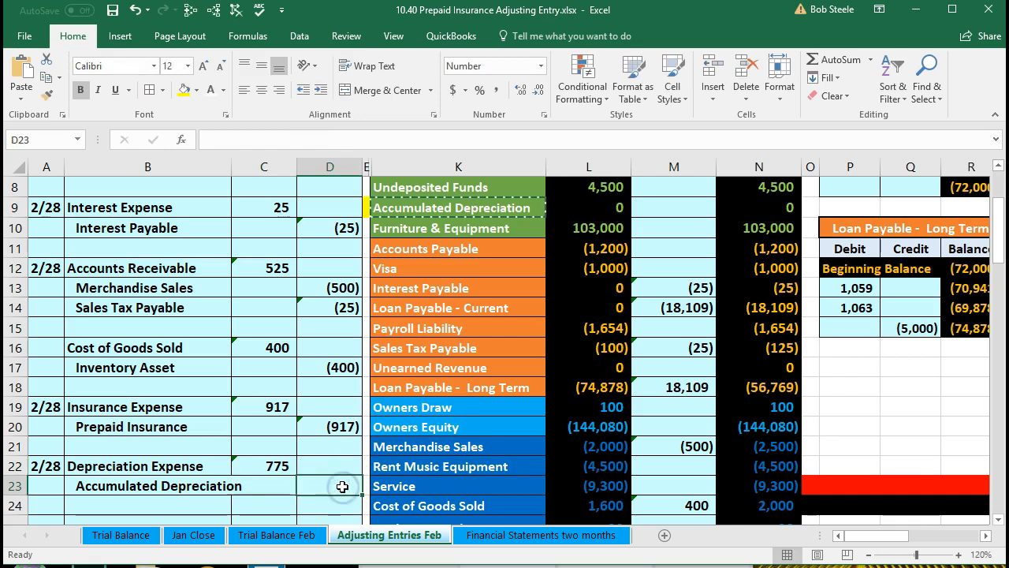
{"action": "type", "text": "-"}
{"action": "key", "text": "Up"}
{"action": "key", "text": "Left"}
{"action": "key", "text": "Return"}
{"action": "scroll", "coordinate": [342, 487], "scroll_direction": "down", "scroll_amount": 1}
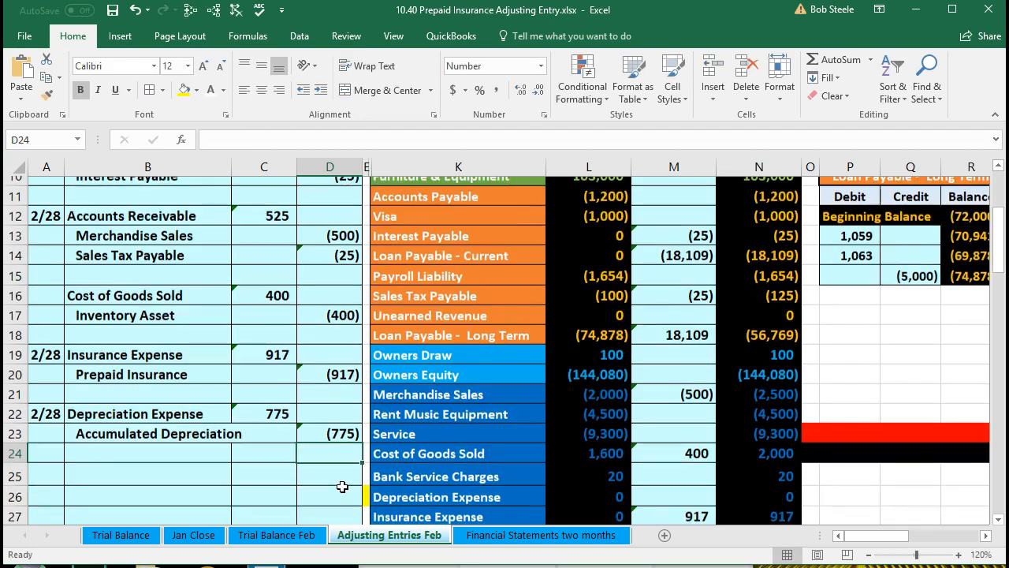
Step: Post the depreciation debit to the trial balance by entering =C22 in the Depreciation Expense adjustment cell M26
{"action": "left_click_drag", "start_coordinate": [128, 408], "coordinate": [313, 425]}
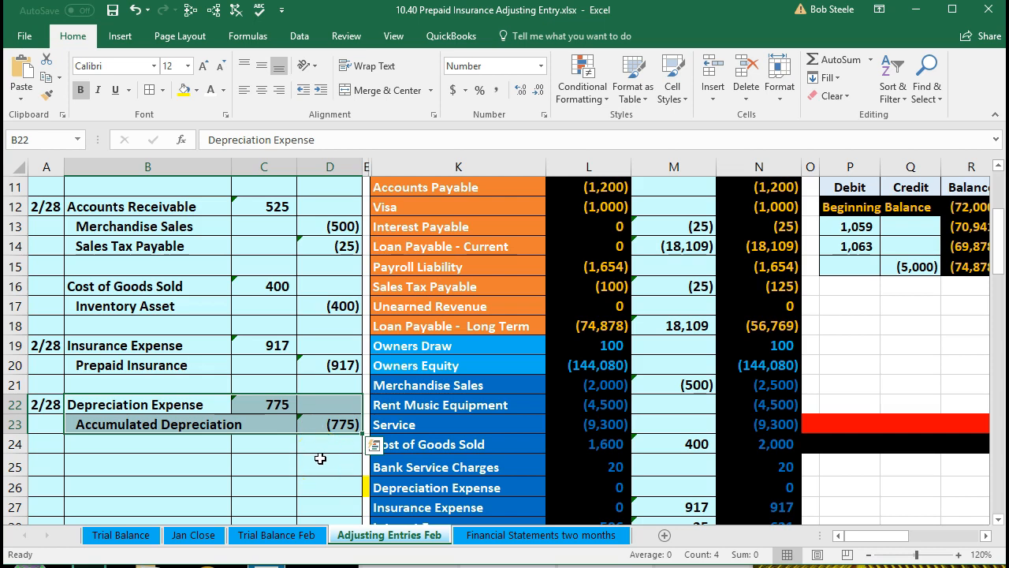
{"action": "left_click", "coordinate": [653, 425]}
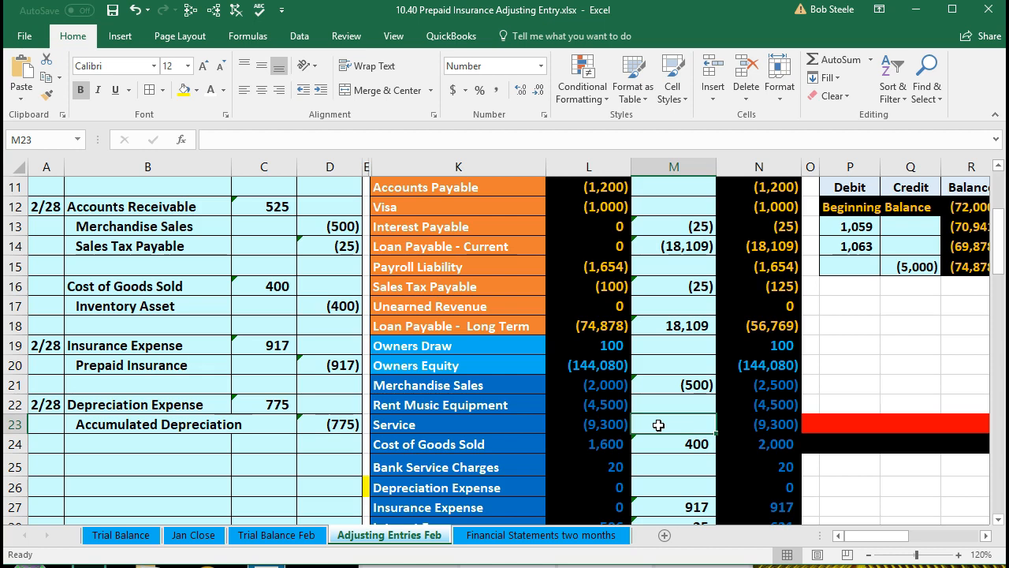
{"action": "left_click_drag", "start_coordinate": [209, 404], "coordinate": [258, 405]}
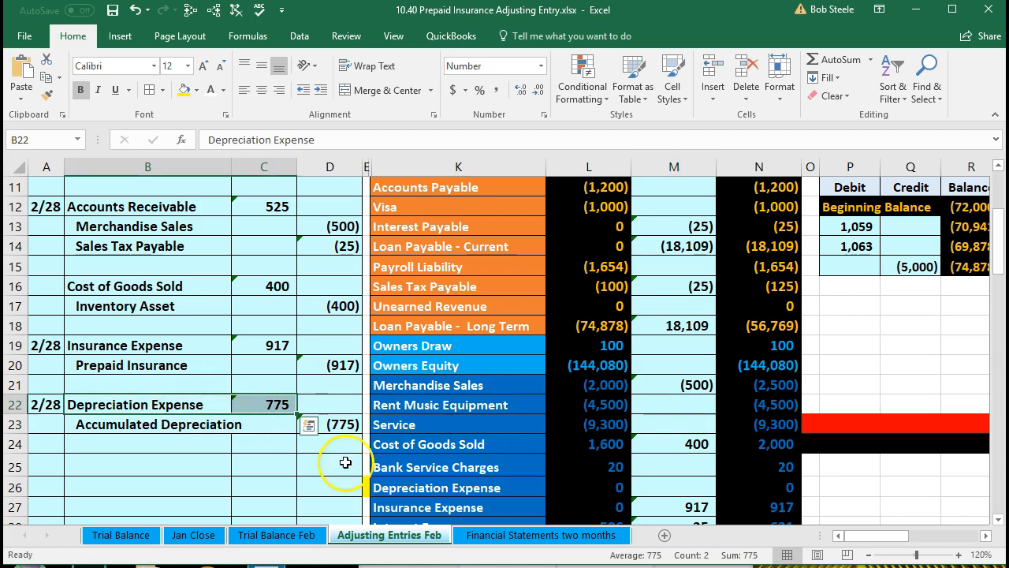
{"action": "left_click", "coordinate": [379, 485]}
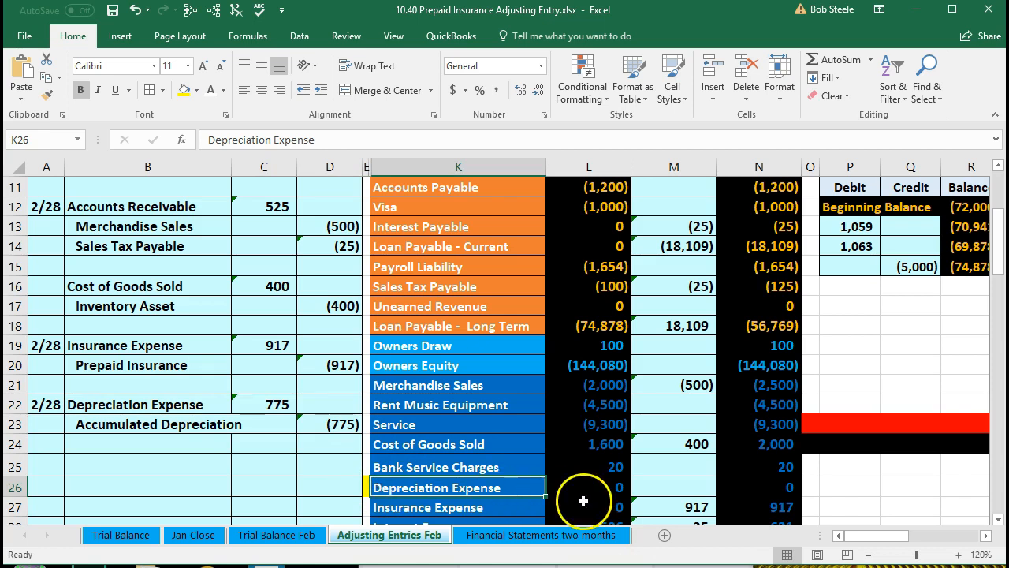
{"action": "left_click", "coordinate": [654, 486]}
{"action": "scroll", "coordinate": [653, 486], "scroll_direction": "down", "scroll_amount": 1}
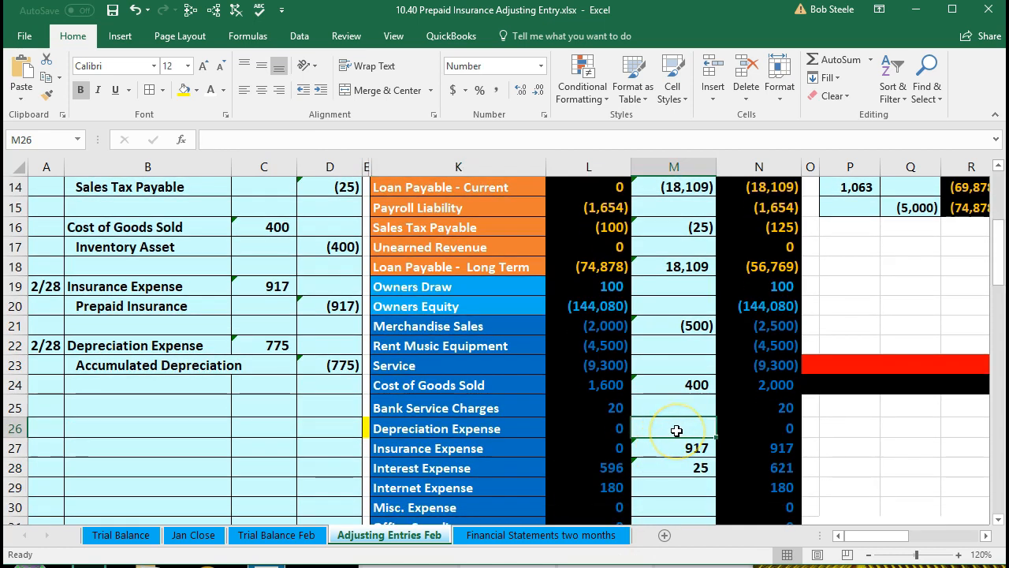
{"action": "type", "text": "="}
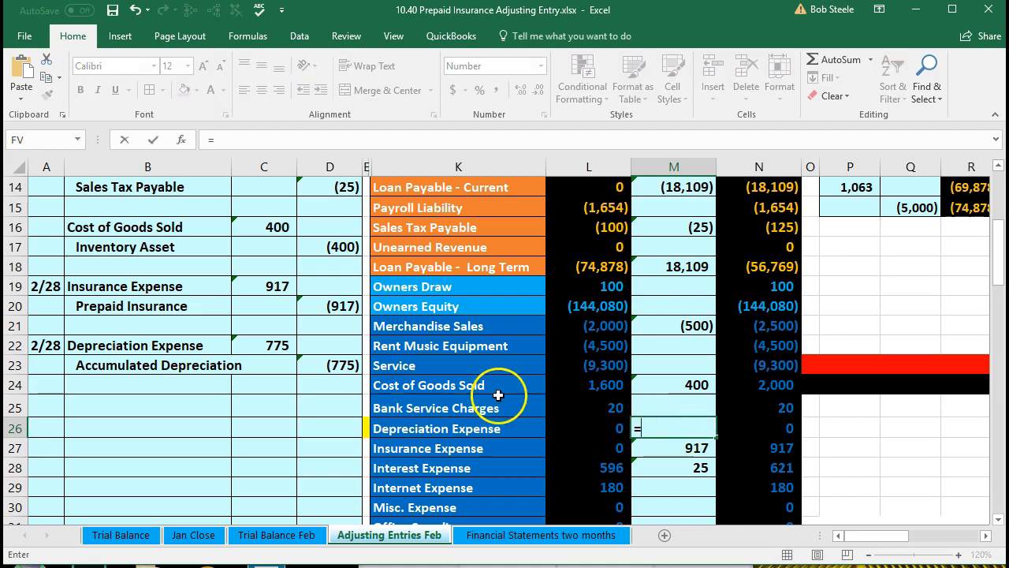
{"action": "left_click", "coordinate": [276, 345]}
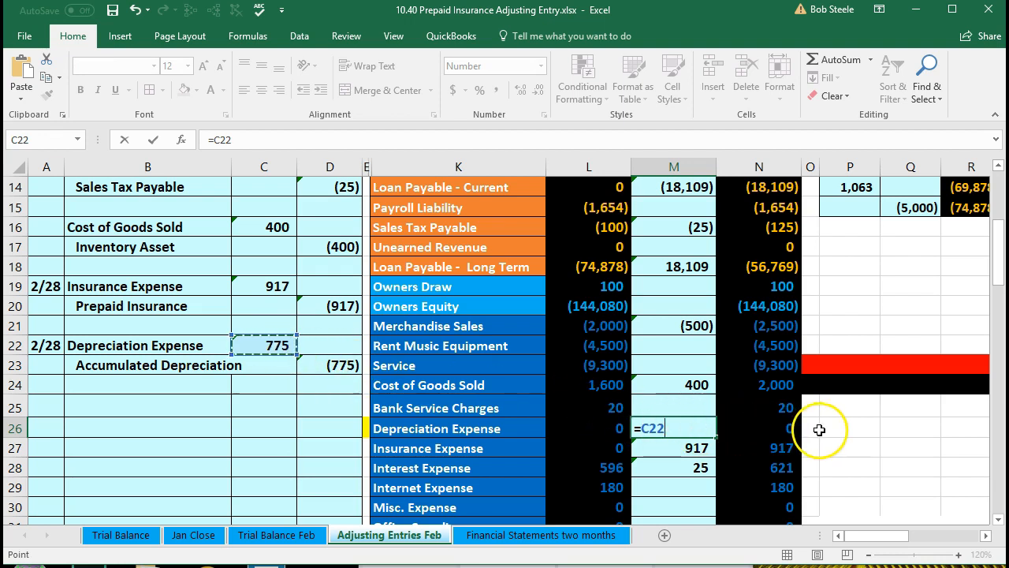
{"action": "scroll", "coordinate": [825, 428], "scroll_direction": "down", "scroll_amount": 2}
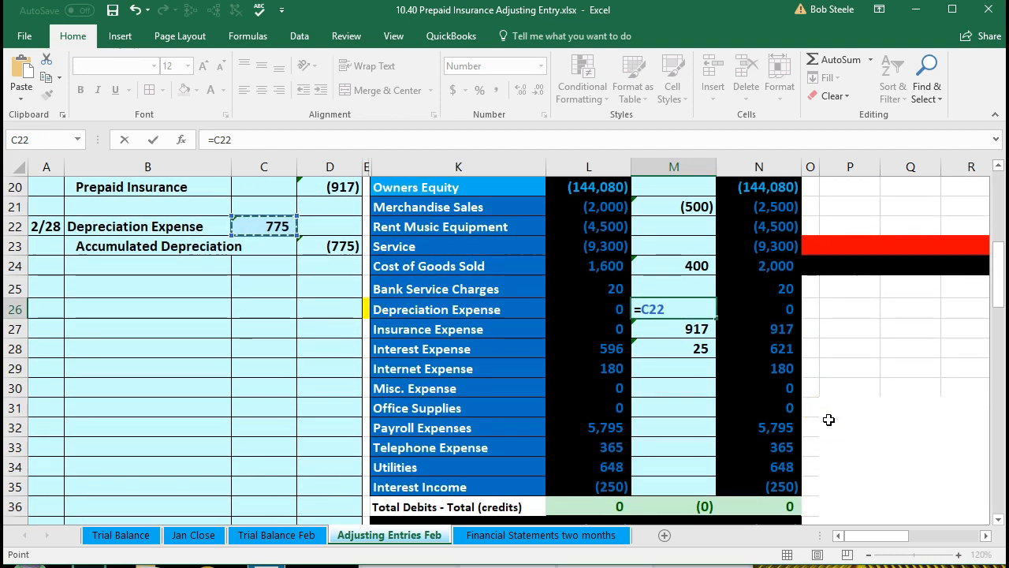
{"action": "scroll", "coordinate": [829, 420], "scroll_direction": "down", "scroll_amount": 1}
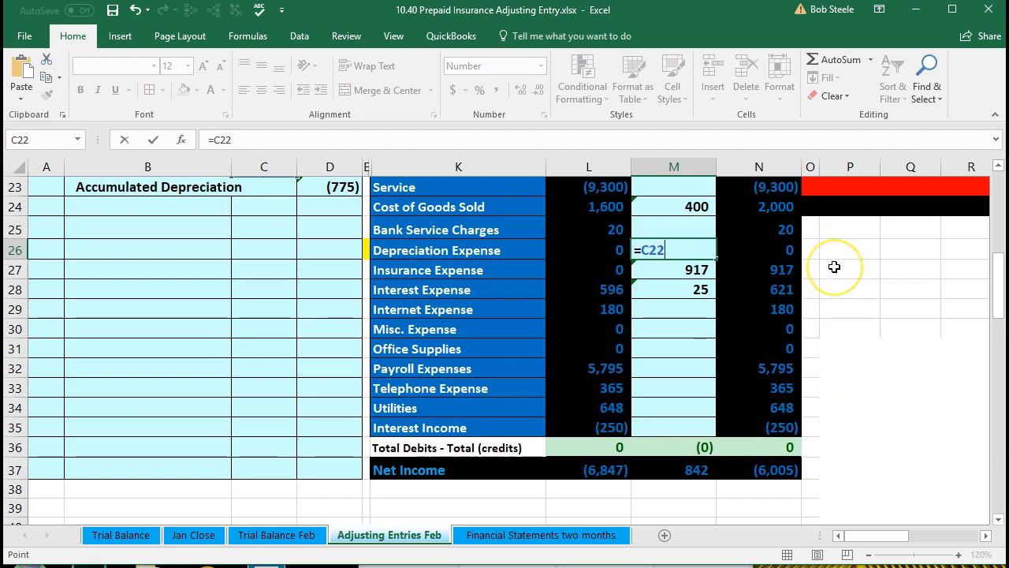
{"action": "key", "text": "Return"}
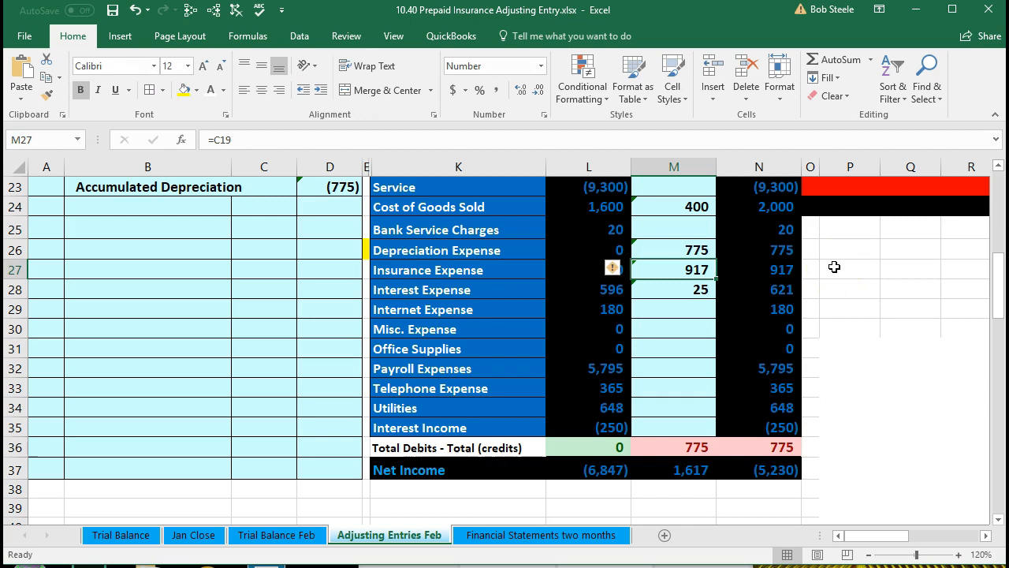
Step: Check the adjusted debits-minus-credits total in N36 and the adjusted net income in N37
{"action": "left_click", "coordinate": [789, 447]}
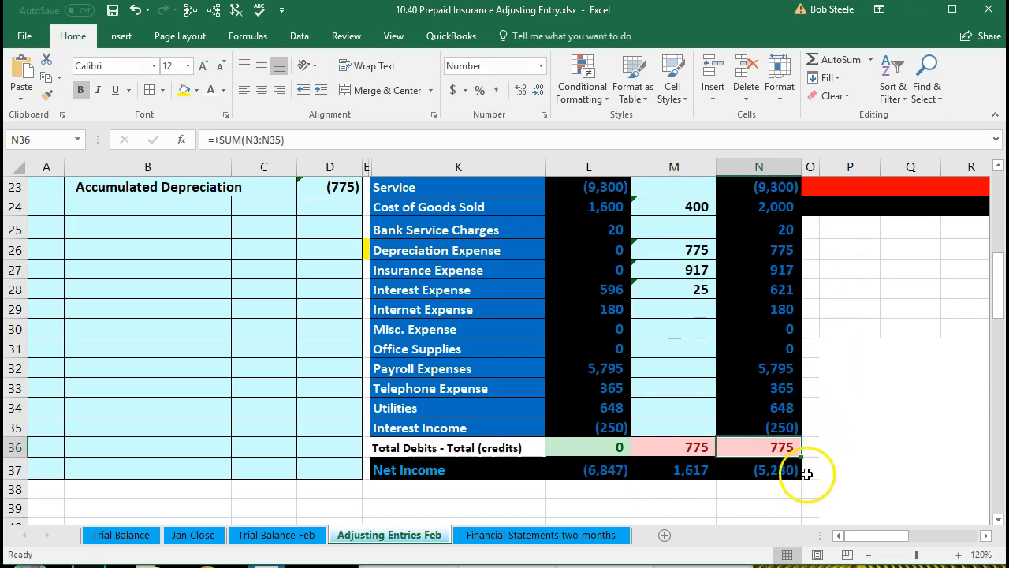
{"action": "left_click", "coordinate": [803, 471]}
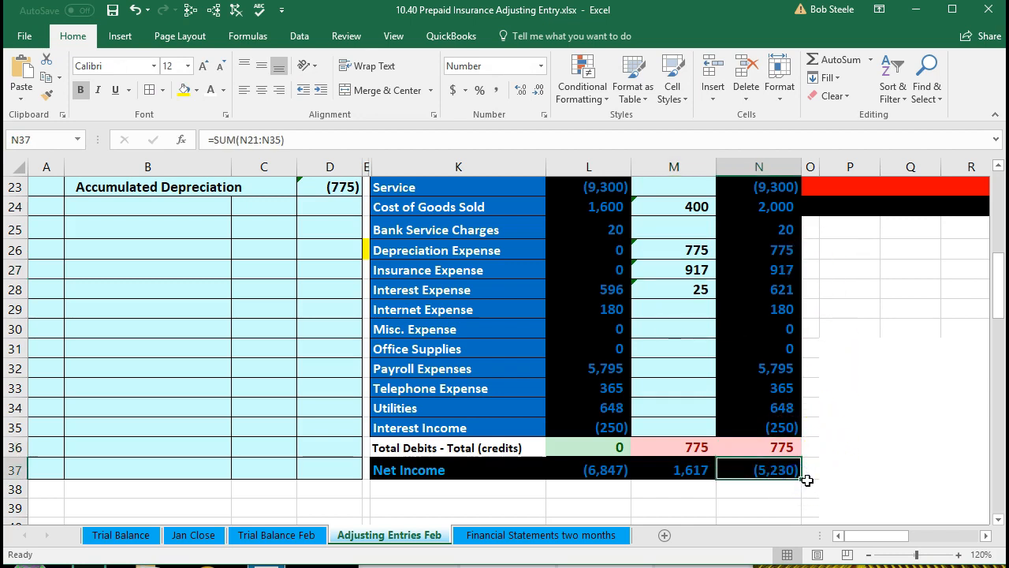
Step: Post the depreciation credit to the trial balance by entering =D23 in the Accumulated Depreciation adjustment cell M9
{"action": "scroll", "coordinate": [807, 480], "scroll_direction": "up", "scroll_amount": 3}
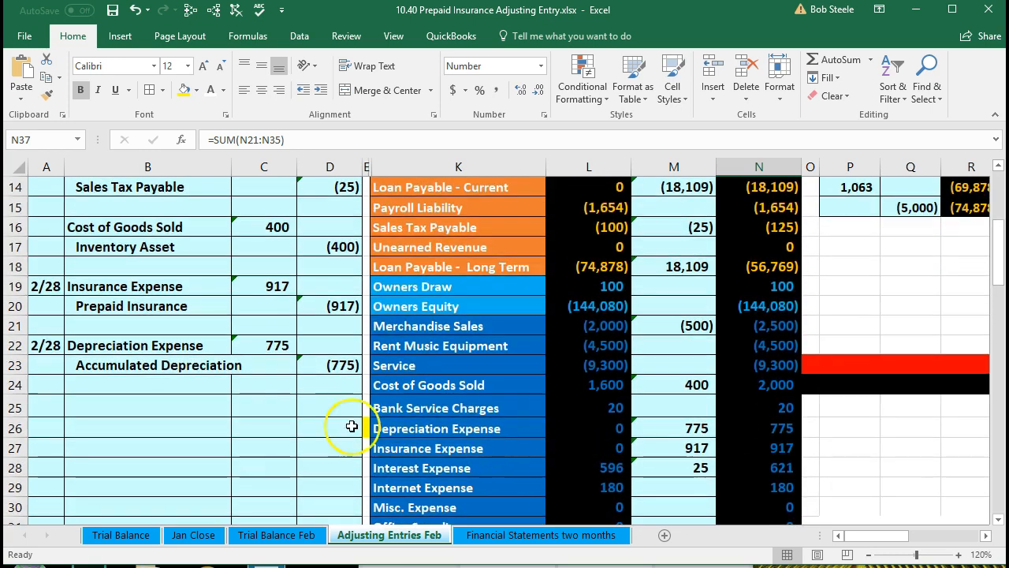
{"action": "left_click_drag", "start_coordinate": [158, 369], "coordinate": [317, 364]}
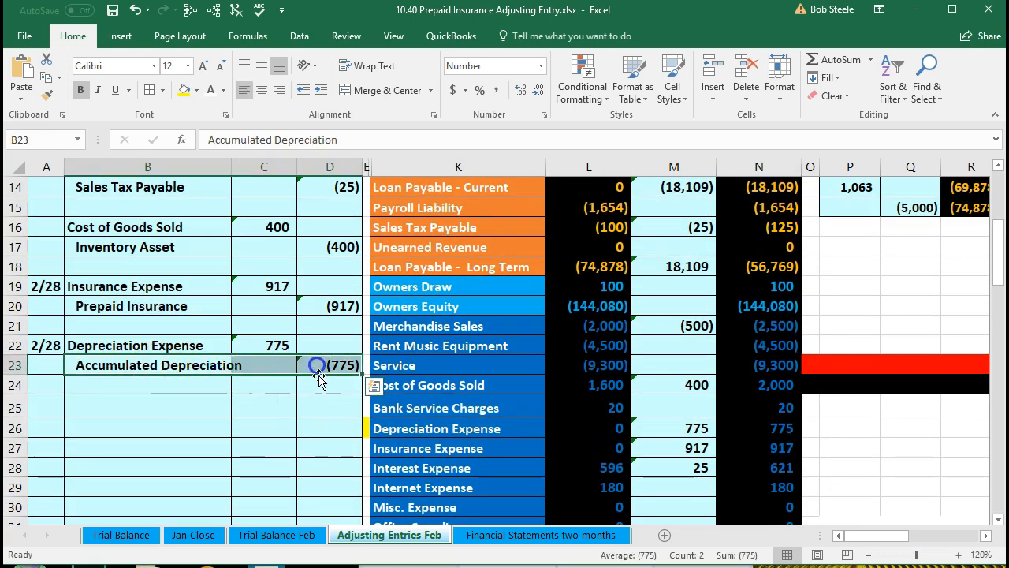
{"action": "scroll", "coordinate": [345, 438], "scroll_direction": "up", "scroll_amount": 2}
{"action": "scroll", "coordinate": [344, 438], "scroll_direction": "up", "scroll_amount": 2}
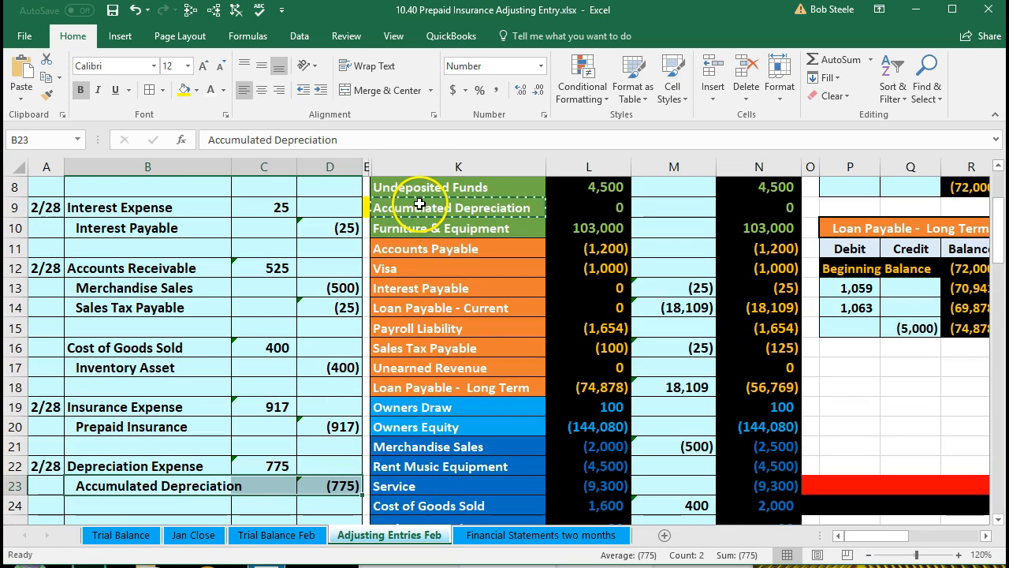
{"action": "left_click", "coordinate": [670, 213]}
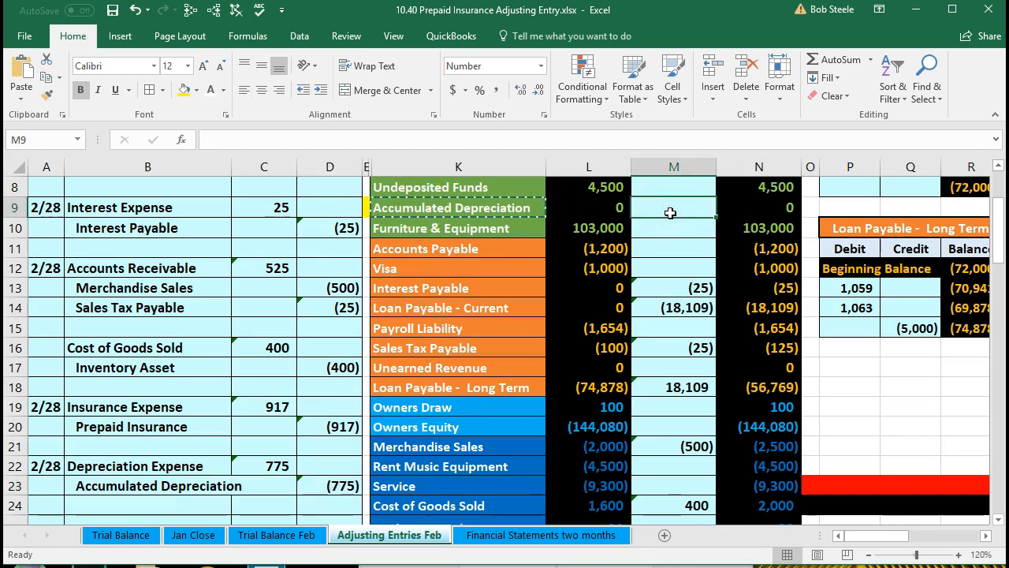
{"action": "type", "text": "="}
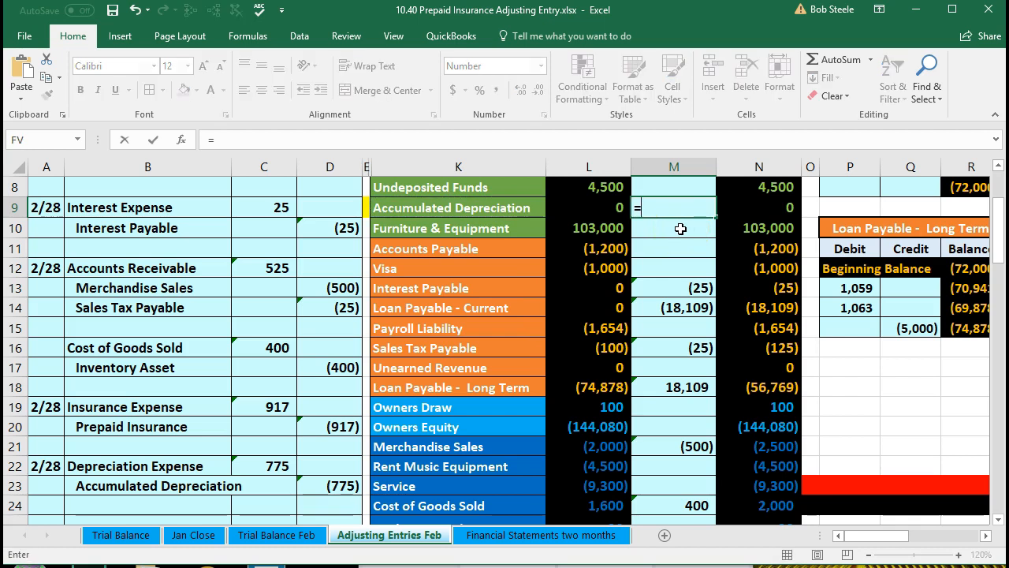
{"action": "left_click", "coordinate": [347, 485]}
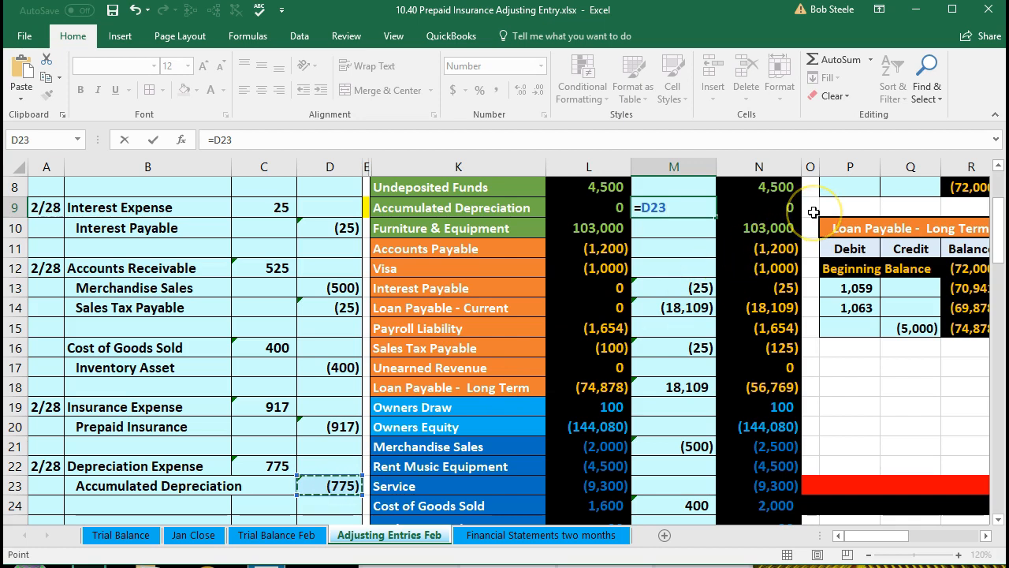
{"action": "key", "text": "ctrl+Return"}
{"action": "key", "text": "Return"}
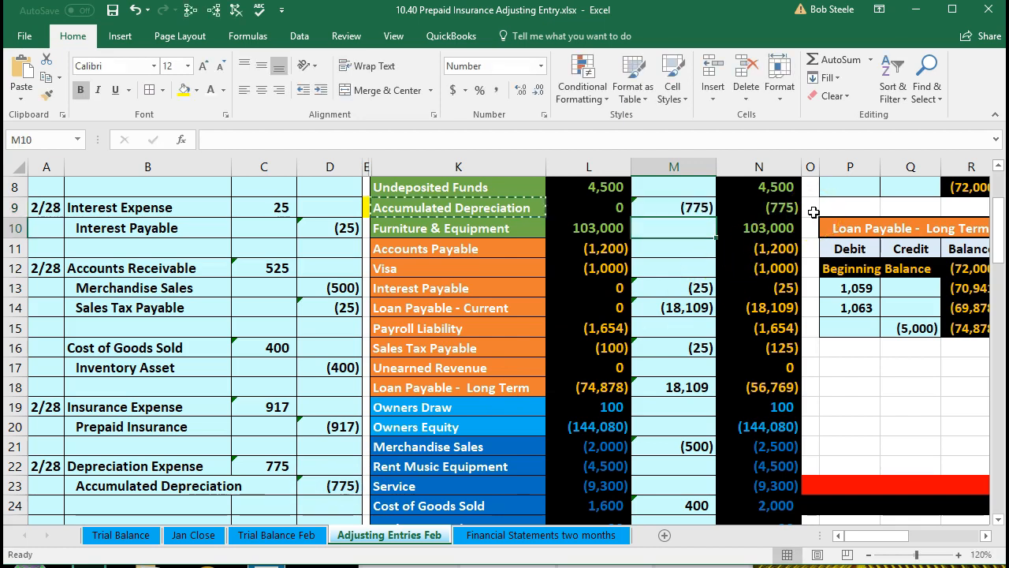
Step: Check the adjusted debits-minus-credits total in N36, and examine the adjusted Accumulated Depreciation and Furniture & Equipment balances in N9:N10 together
{"action": "scroll", "coordinate": [817, 268], "scroll_direction": "down", "scroll_amount": 5}
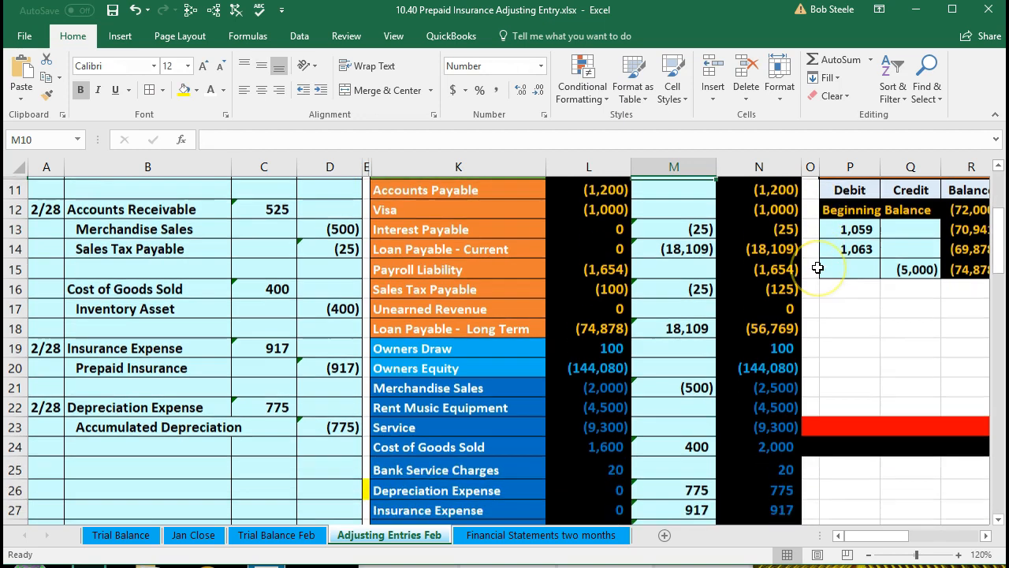
{"action": "left_click", "coordinate": [787, 445]}
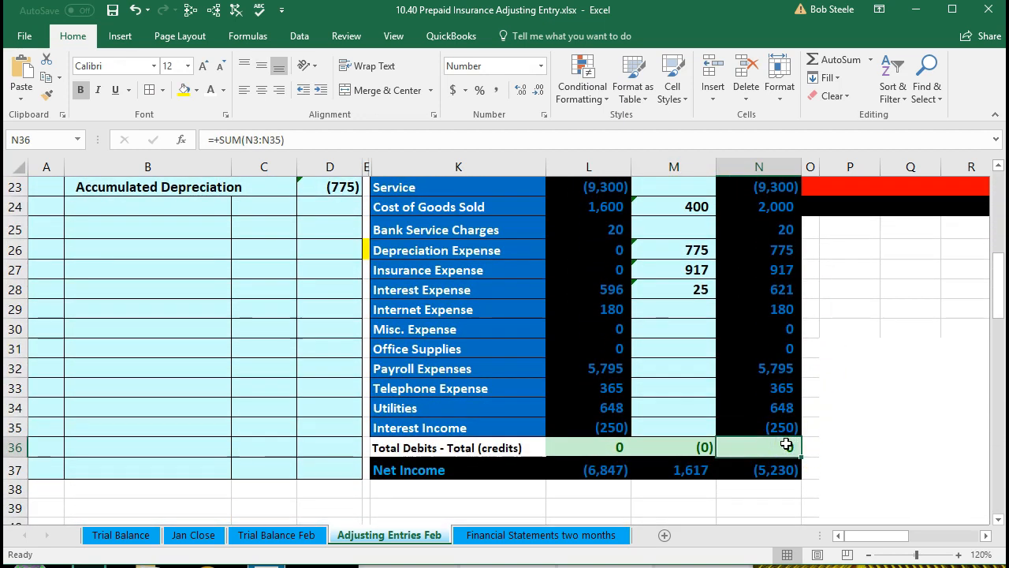
{"action": "scroll", "coordinate": [787, 445], "scroll_direction": "up", "scroll_amount": 7}
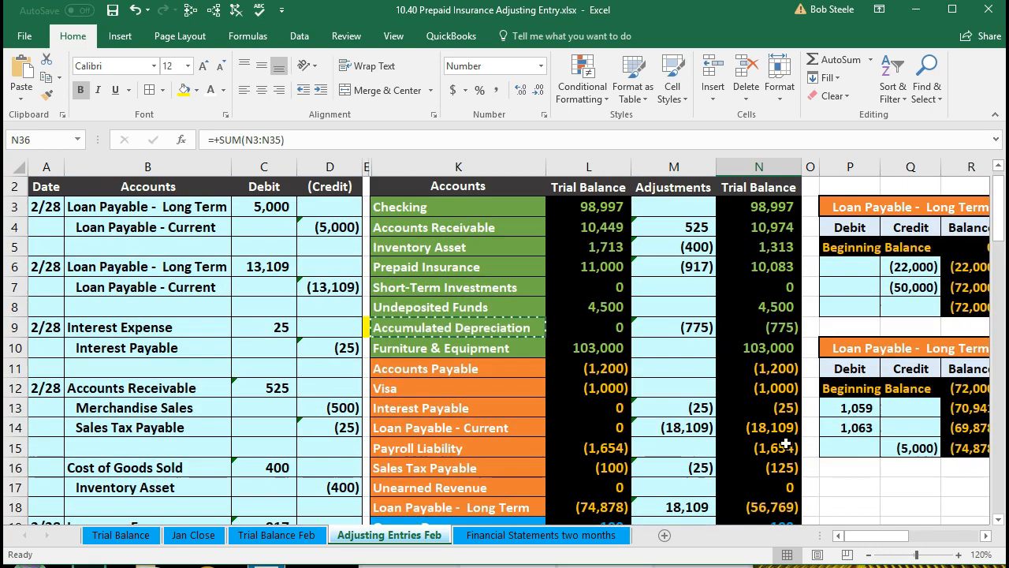
{"action": "left_click", "coordinate": [751, 348]}
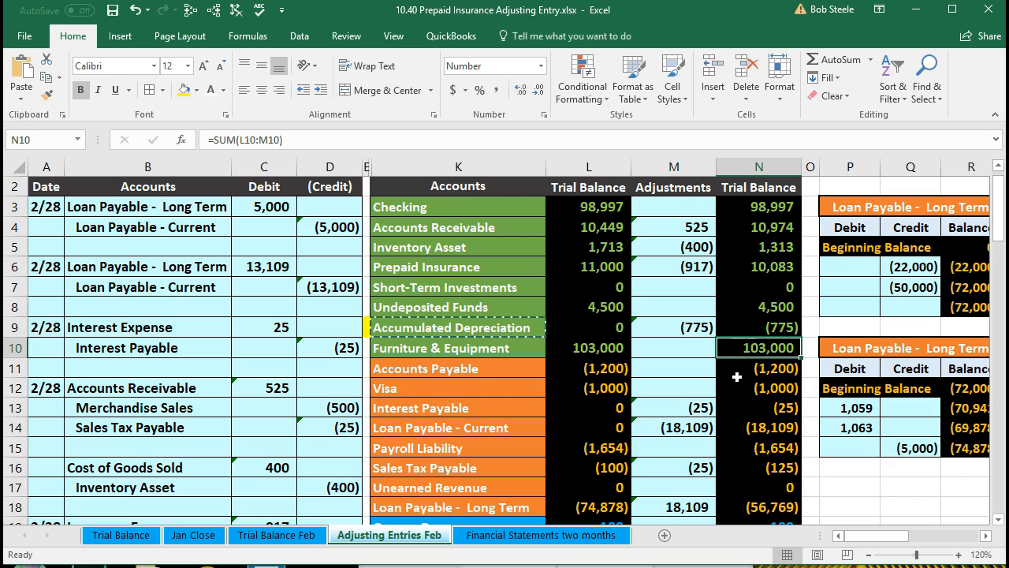
{"action": "left_click", "coordinate": [745, 326]}
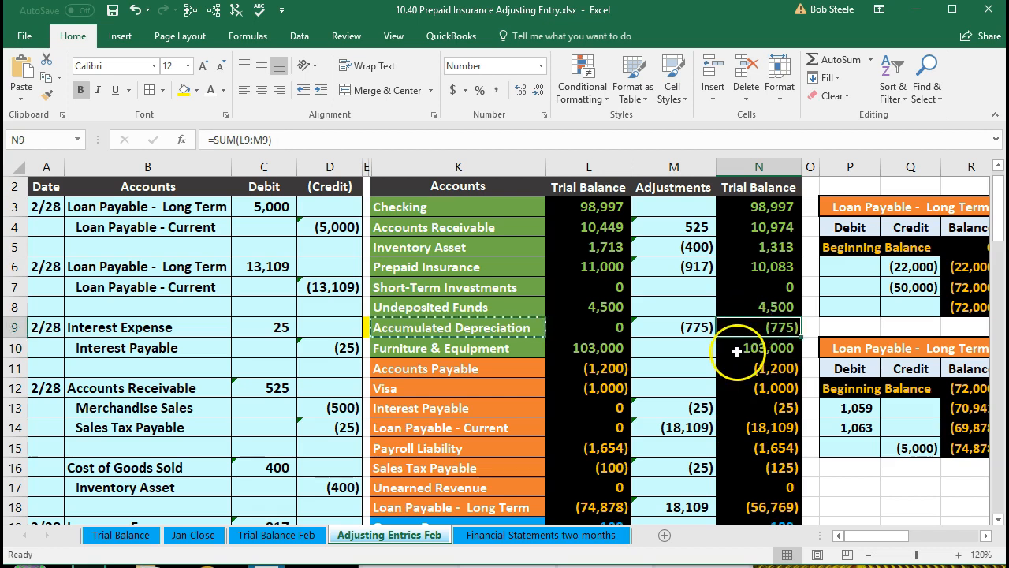
{"action": "left_click", "coordinate": [736, 352]}
{"action": "left_click_drag", "start_coordinate": [736, 352], "coordinate": [737, 334]}
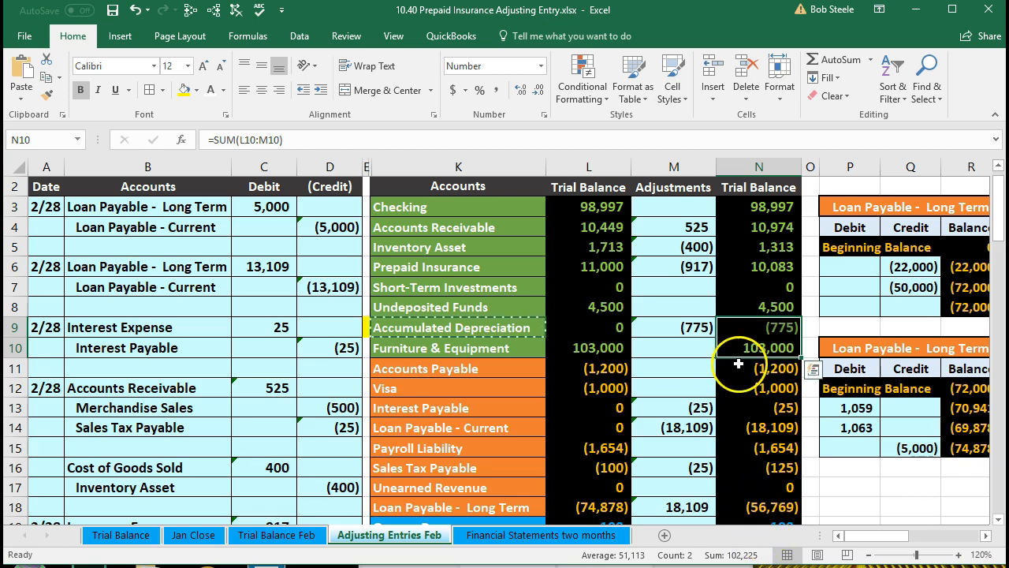
{"action": "left_click", "coordinate": [735, 331]}
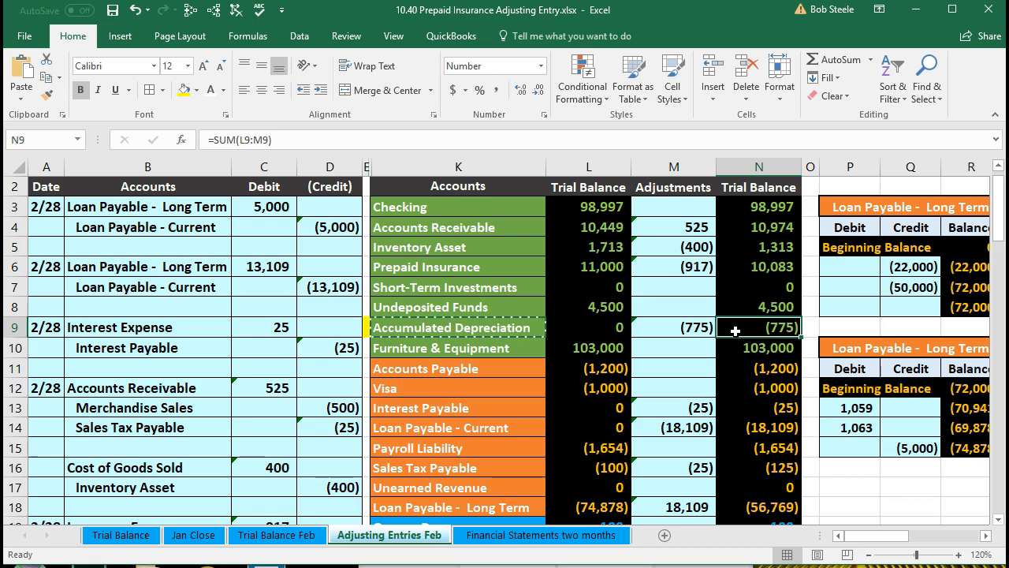
Step: Review the Depreciation Expense account in row 26 and its effect on the adjusted net income in N37
{"action": "scroll", "coordinate": [664, 365], "scroll_direction": "down", "scroll_amount": 3}
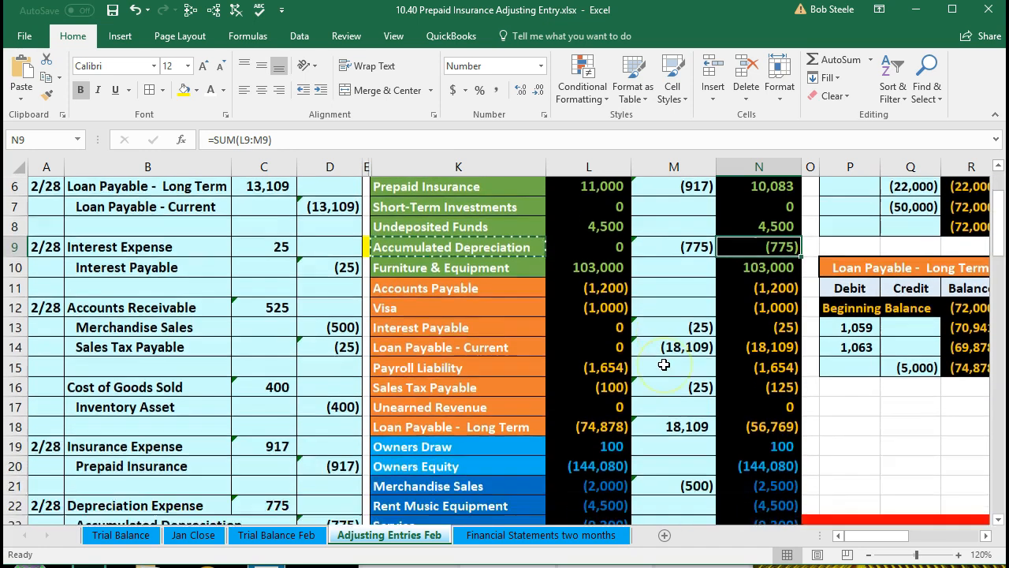
{"action": "scroll", "coordinate": [663, 364], "scroll_direction": "down", "scroll_amount": 1}
{"action": "left_click", "coordinate": [509, 431]}
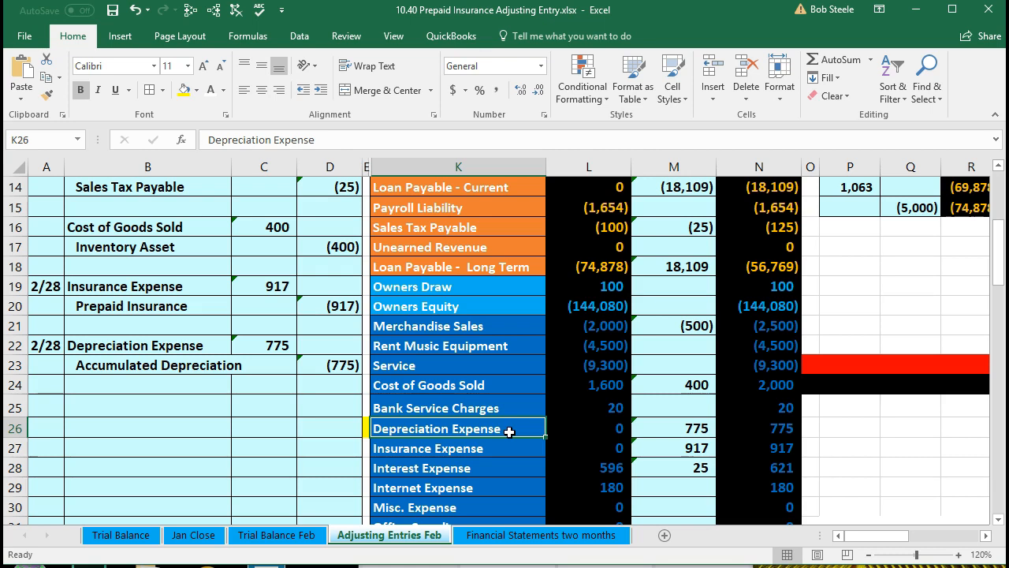
{"action": "scroll", "coordinate": [509, 431], "scroll_direction": "down", "scroll_amount": 3}
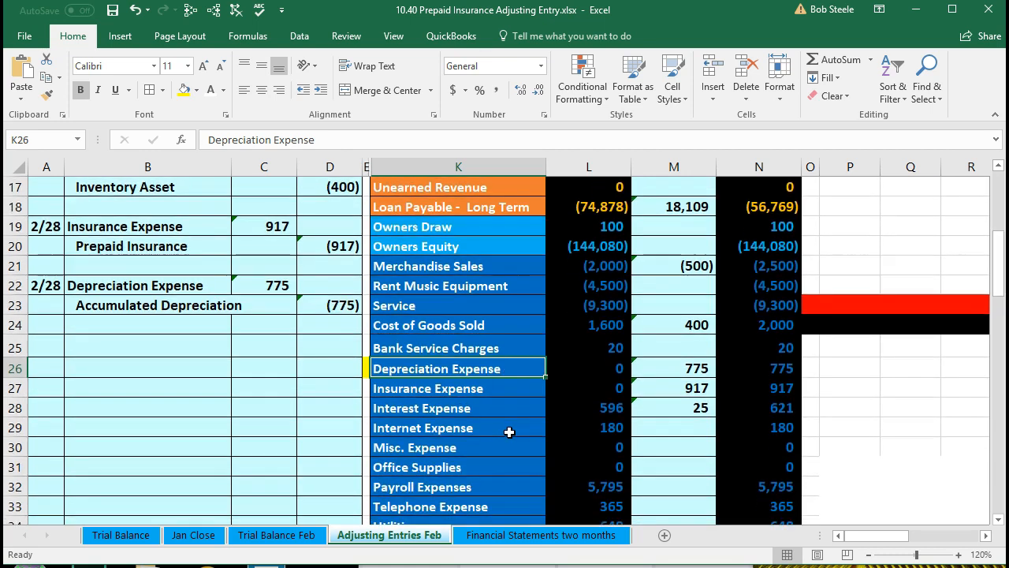
{"action": "left_click", "coordinate": [752, 473]}
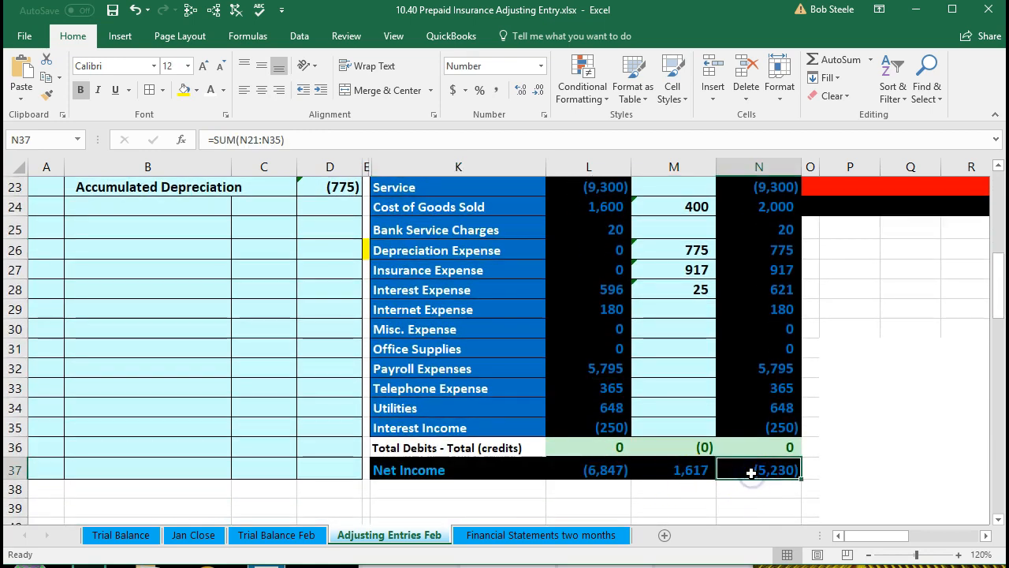